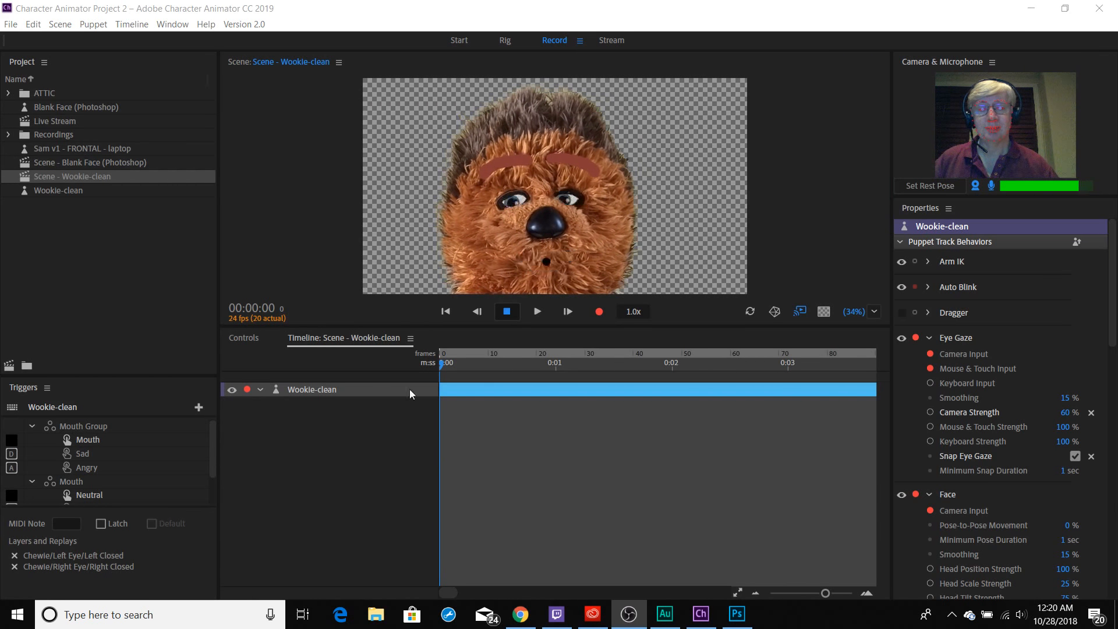
# Turn off the microphone input and add the Sam v1 - FRONTAL - laptop puppet to the Wookie-clean scene's timeline.
pyautogui.click(995, 191)
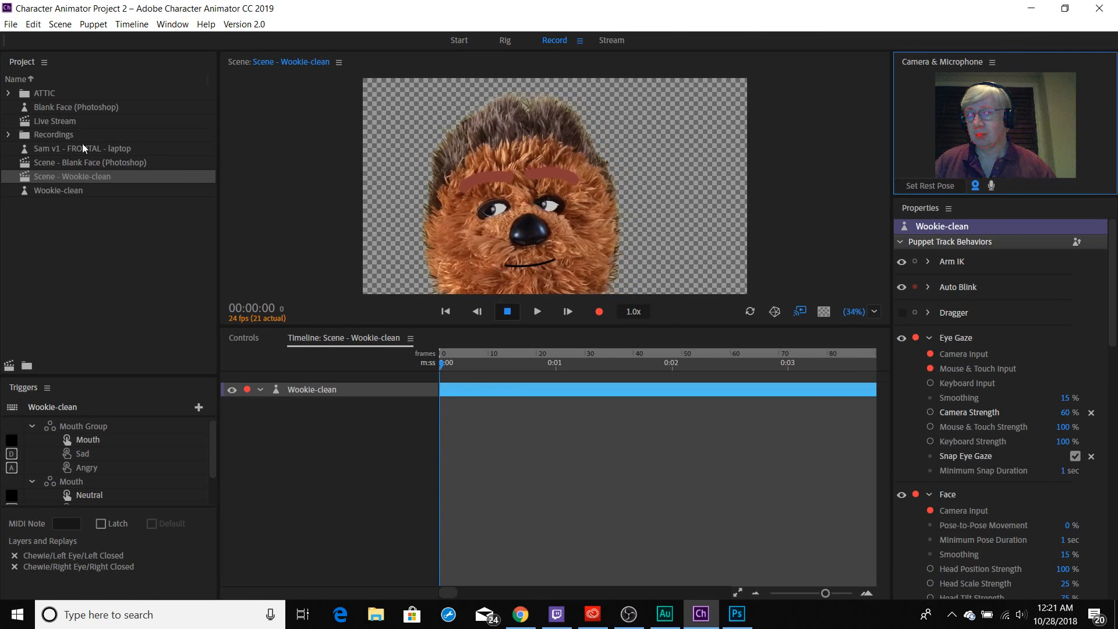
pyautogui.moveTo(149, 149); pyautogui.dragTo(495, 387)
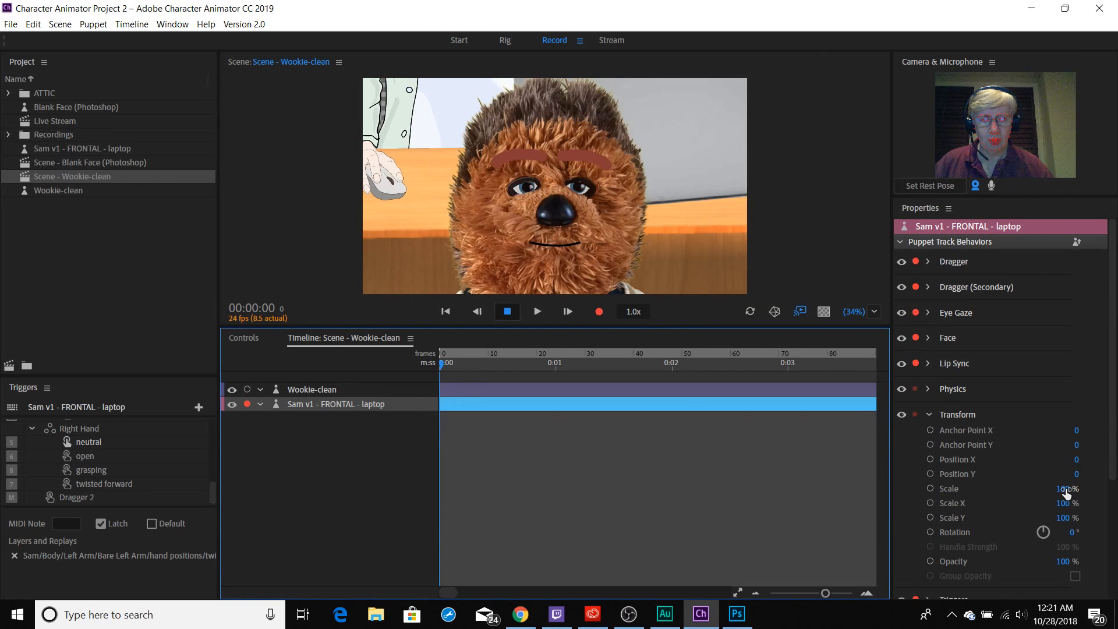
# Scale the Sam puppet to 14% and reposition it with Anchor Point X -3,590, Position X 165 and Position Y 676.
pyautogui.moveTo(1066, 494); pyautogui.dragTo(984, 489)
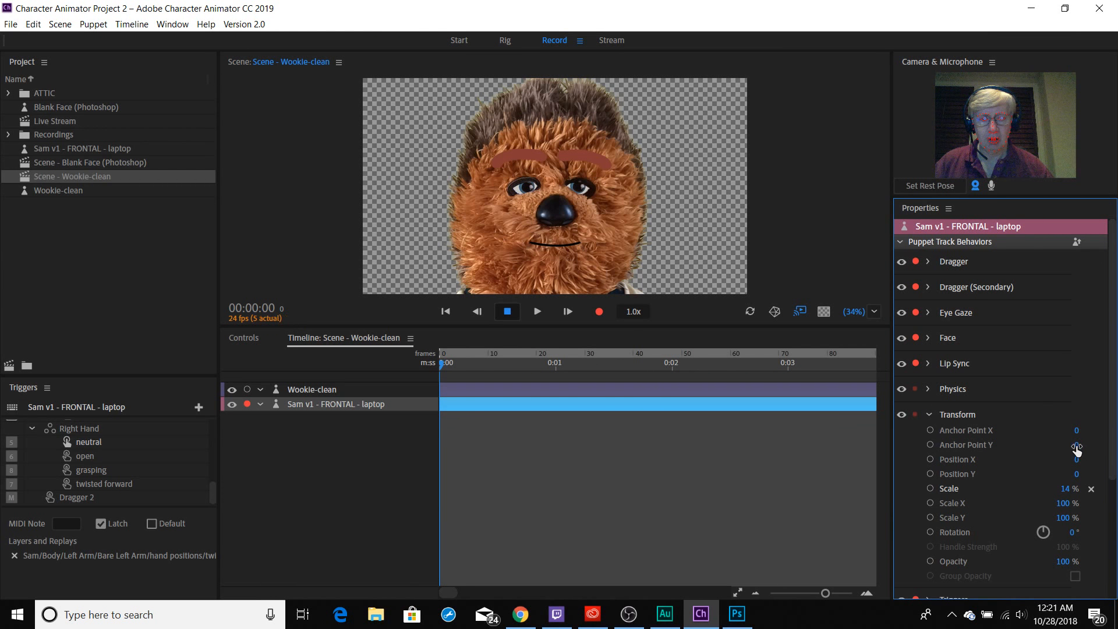
pyautogui.moveTo(1078, 437); pyautogui.dragTo(7, 317)
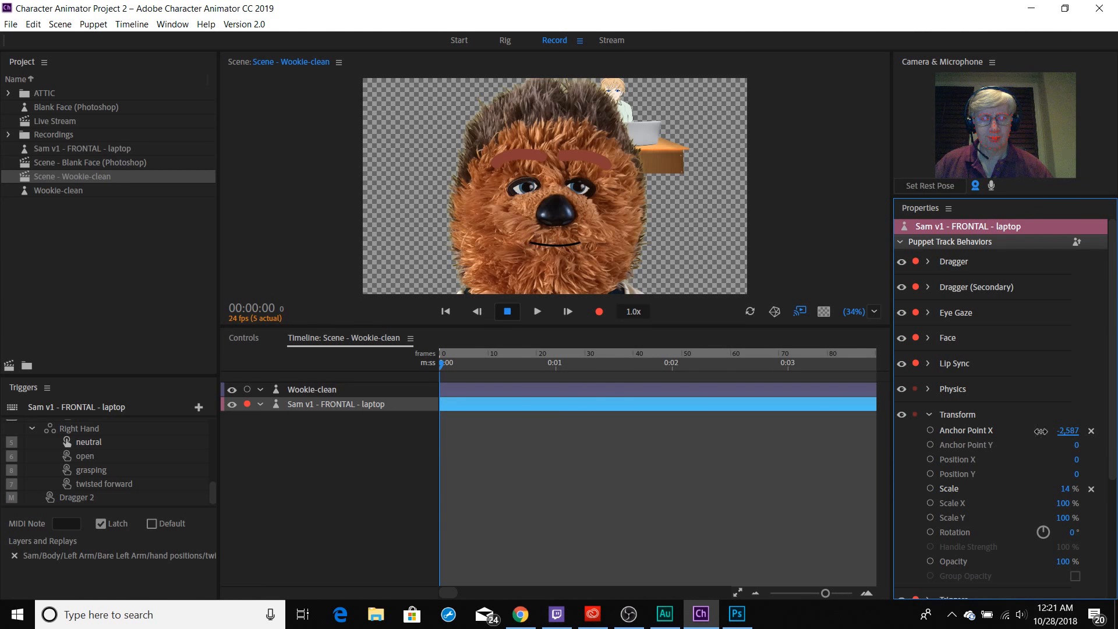
pyautogui.moveTo(1068, 431); pyautogui.dragTo(216, 310)
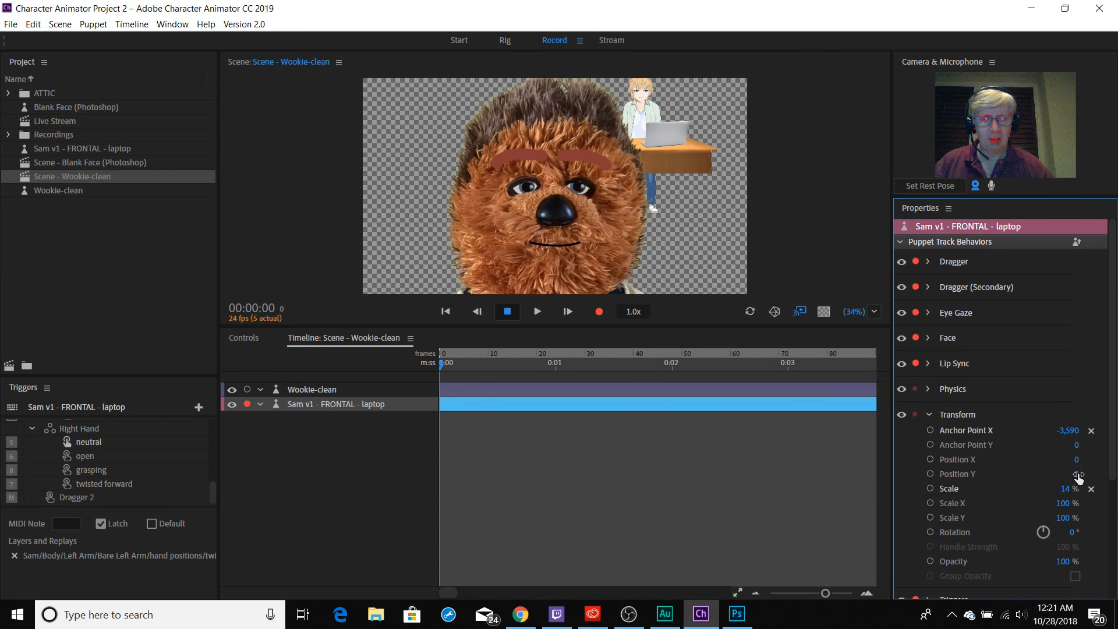
pyautogui.moveTo(1072, 475)
pyautogui.mouseDown()
pyautogui.moveTo(1112, 475)
pyautogui.moveTo(1089, 474)
pyautogui.mouseUp()
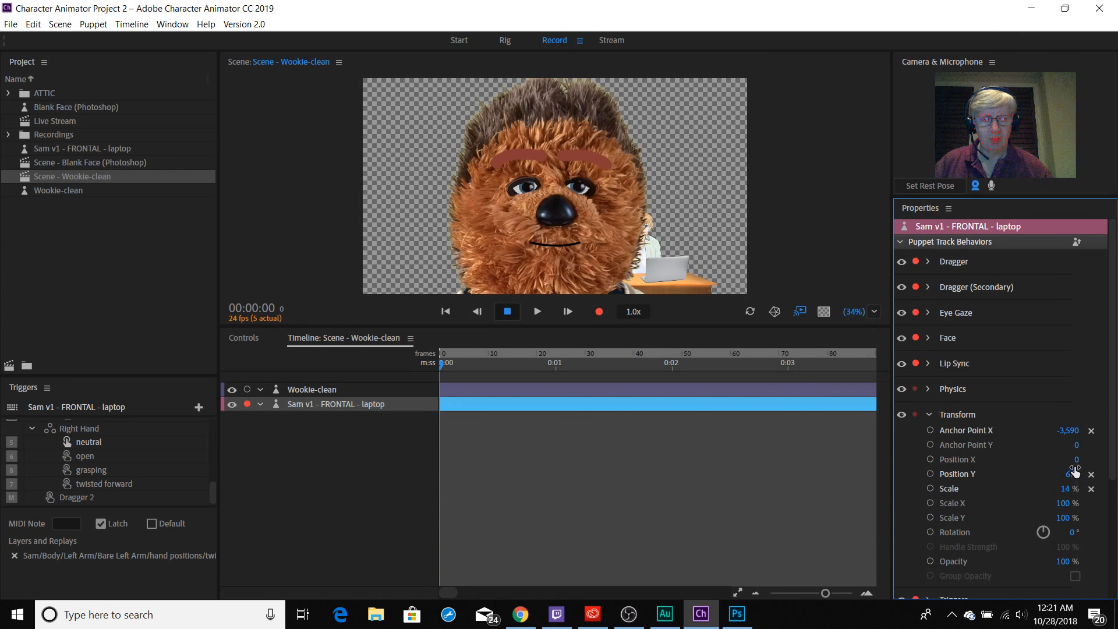
pyautogui.moveTo(998, 460); pyautogui.dragTo(1043, 459)
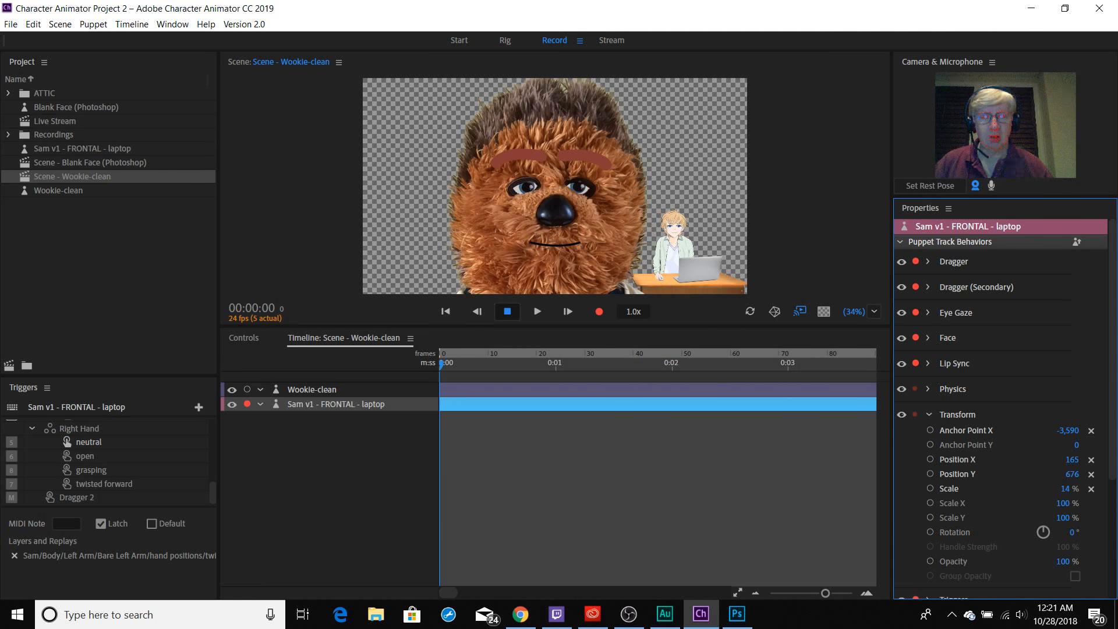
# Turn on the microphone input and preview the scene maximized before restoring the normal layout.
pyautogui.click(247, 404)
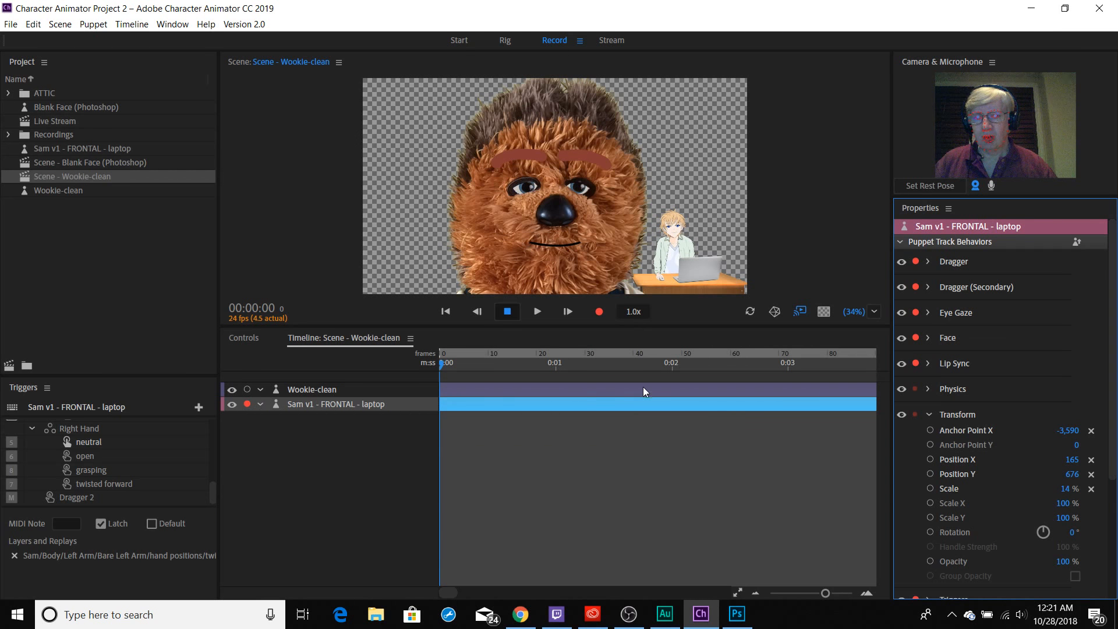
pyautogui.click(990, 185)
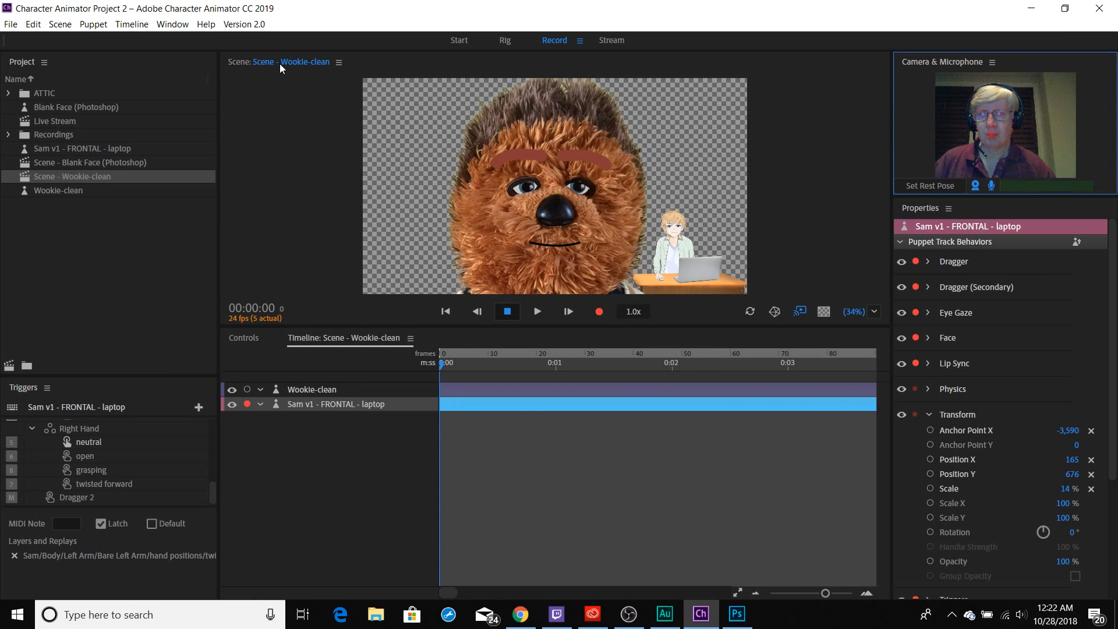
pyautogui.press('`')
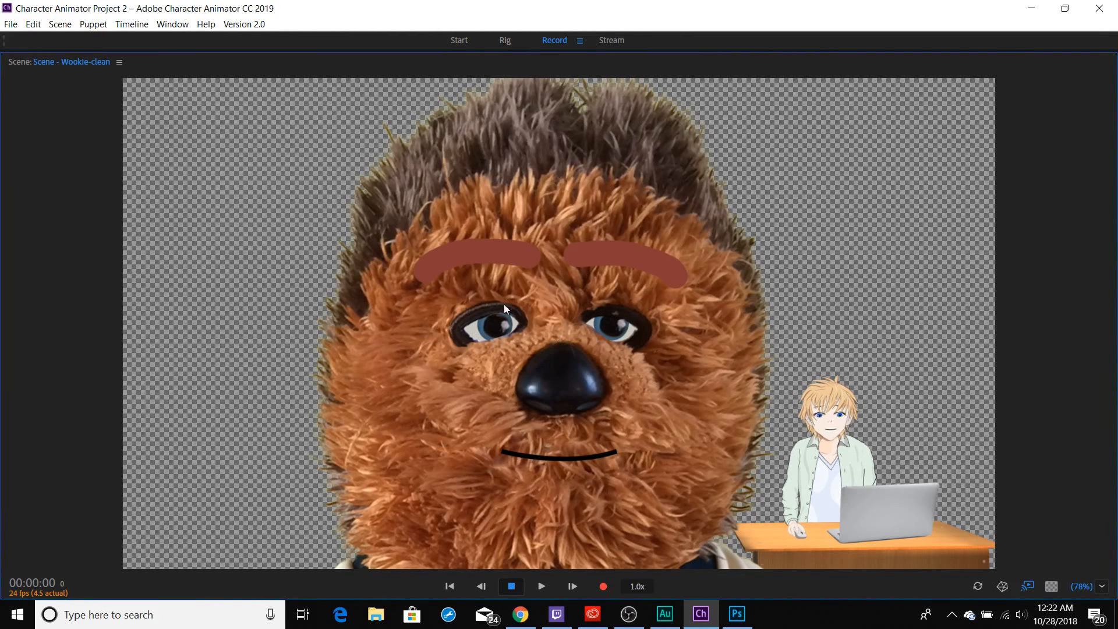
pyautogui.click(72, 62)
pyautogui.press('`')
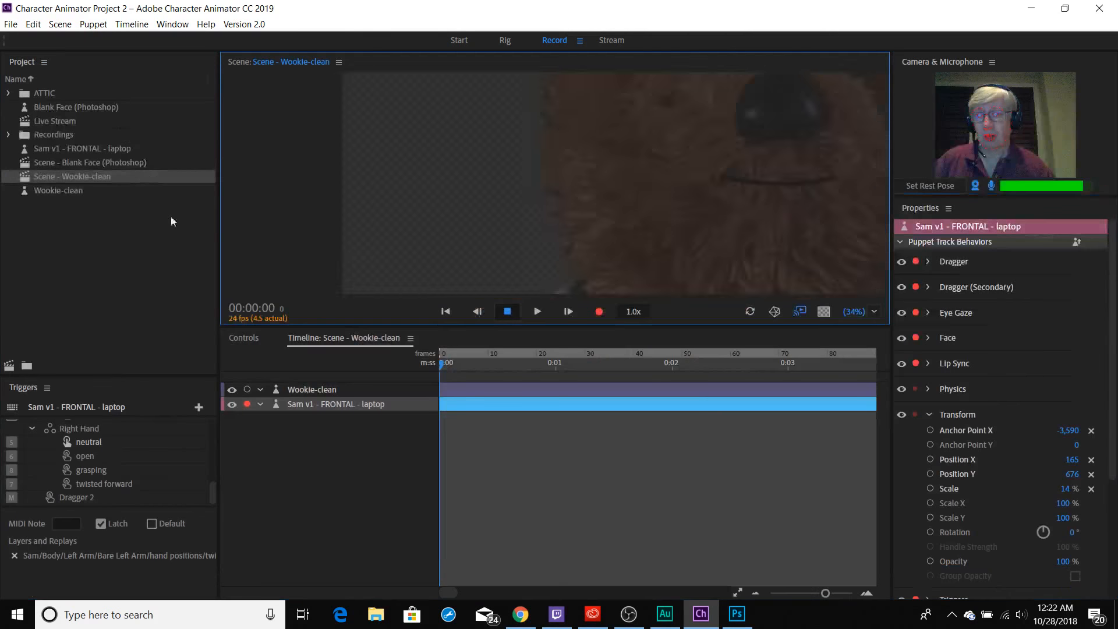
# Arm the Wookie-clean track for recording, disarm the Sam track, and display the Wookie-clean scene's properties.
pyautogui.click(247, 389)
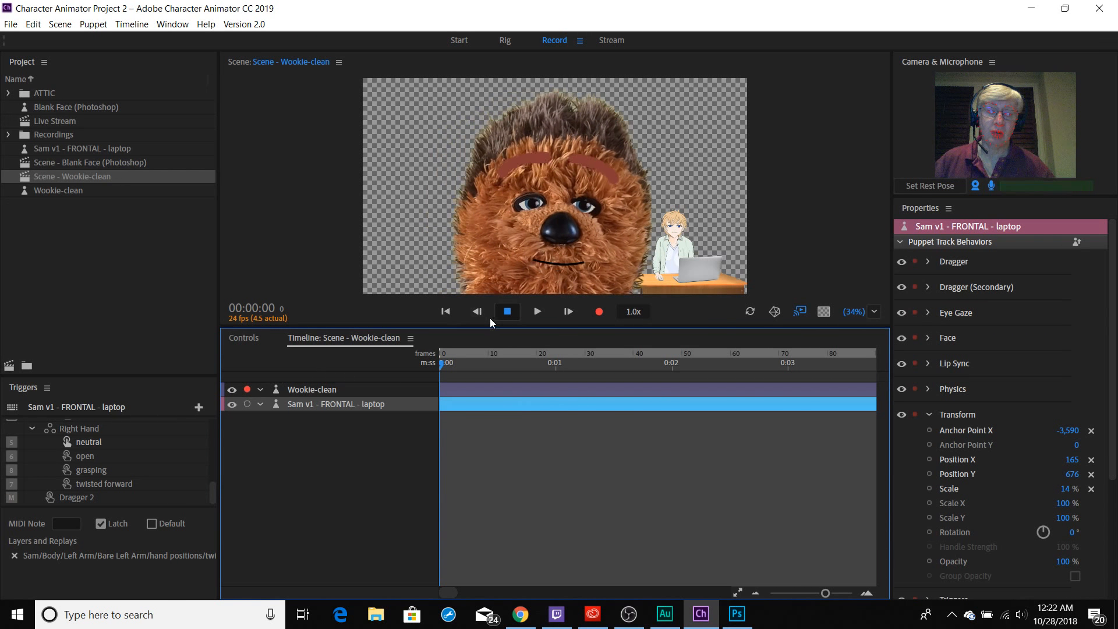
pyautogui.click(246, 403)
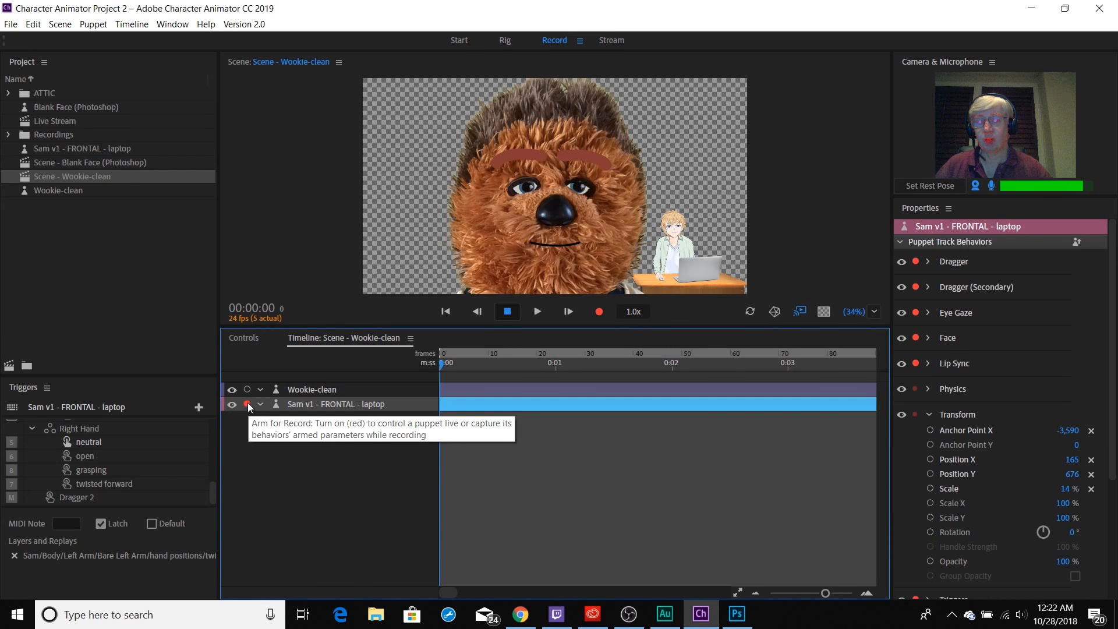
pyautogui.click(247, 390)
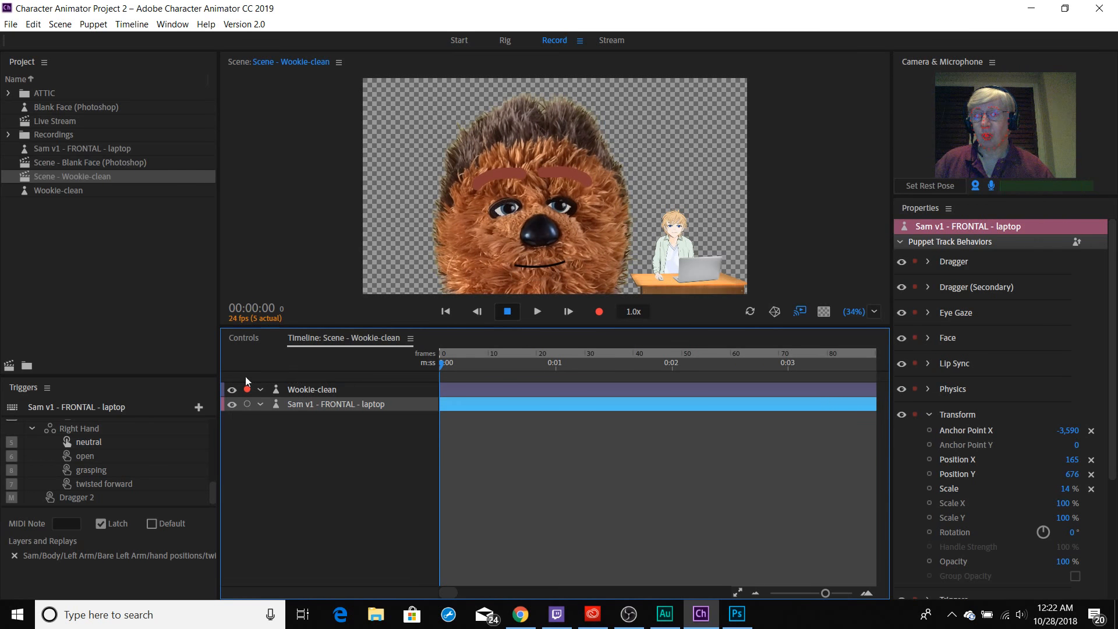
pyautogui.click(93, 162)
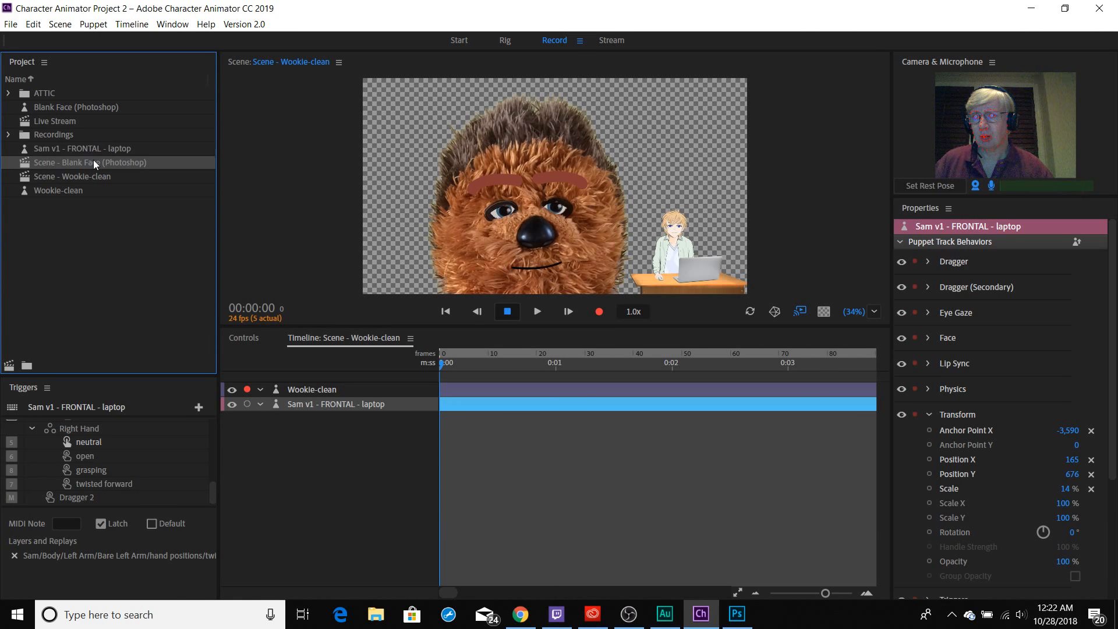
pyautogui.click(304, 434)
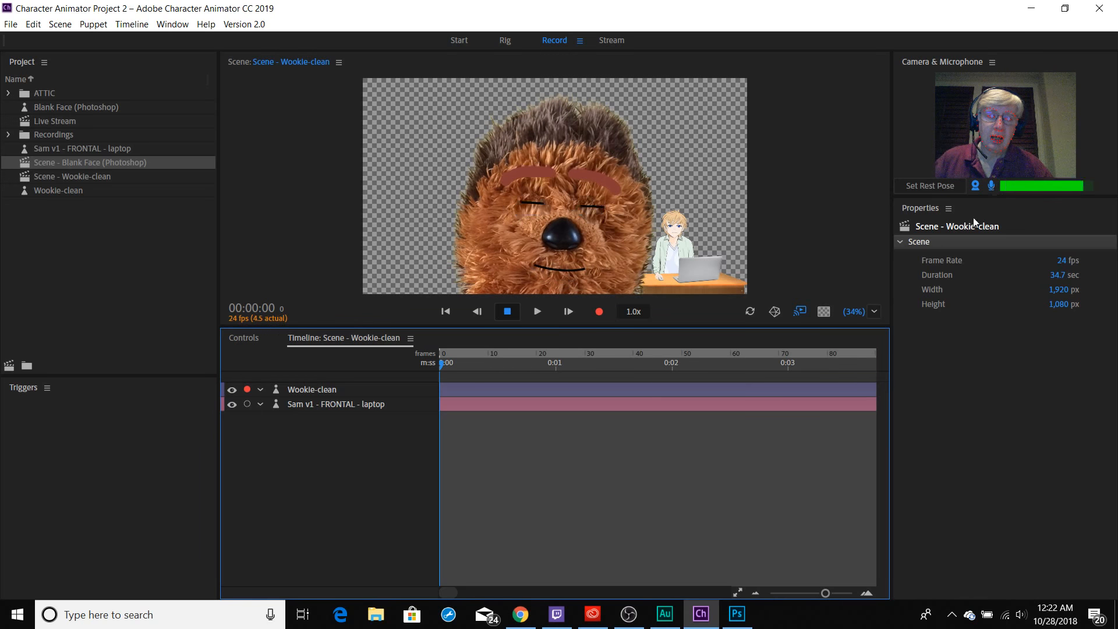
# Turn off the microphone input and switch the camera input off and back on.
pyautogui.click(991, 186)
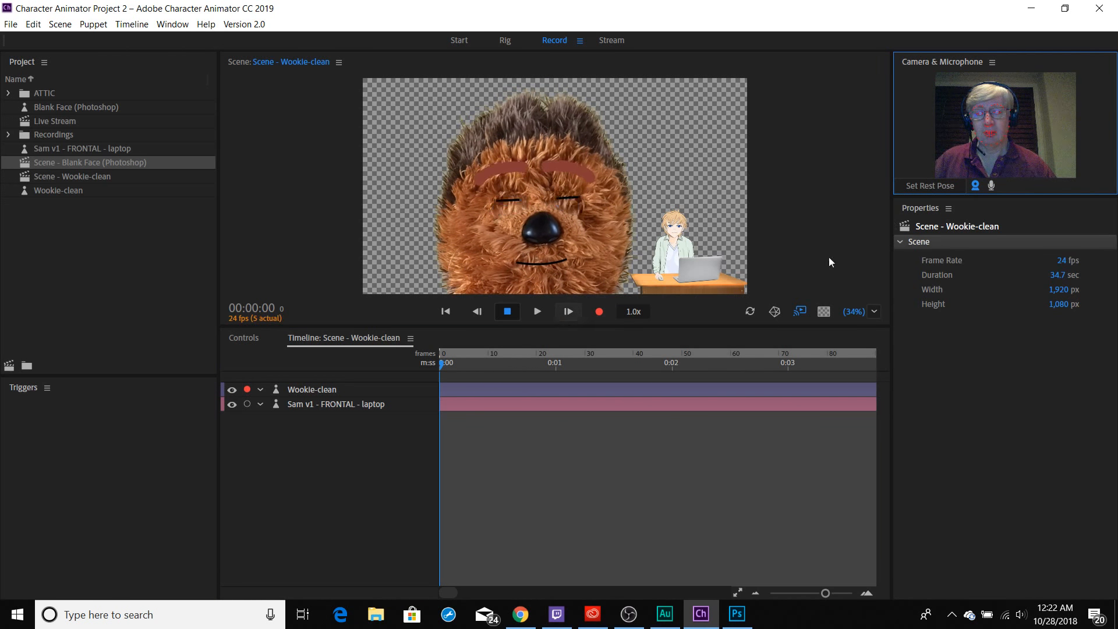
pyautogui.click(977, 187)
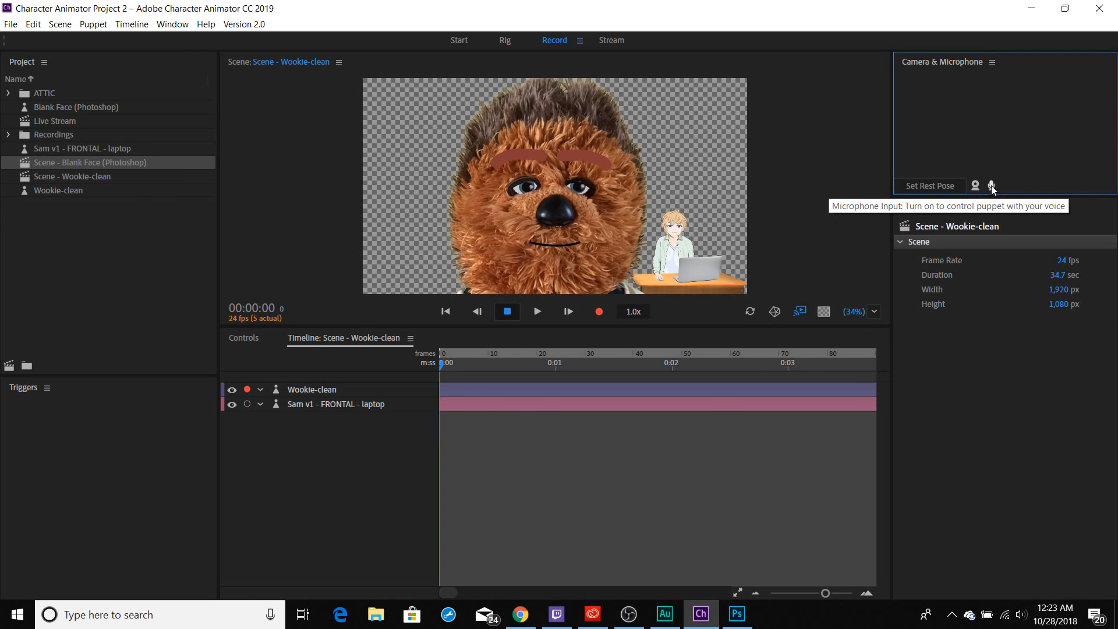
pyautogui.click(977, 185)
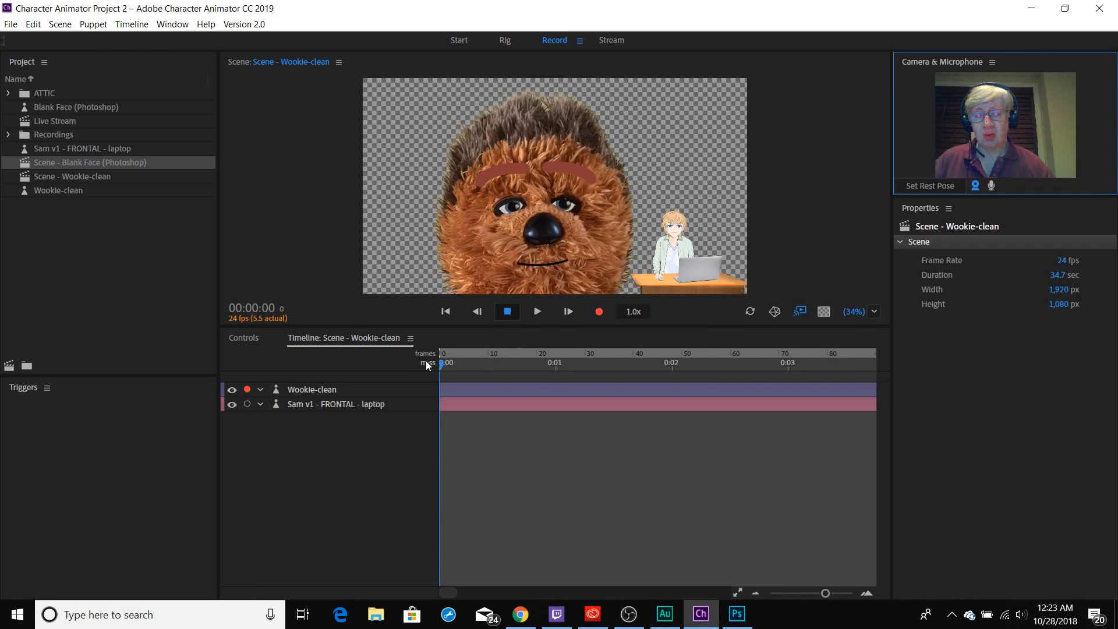
# Enable the Dragger behavior on the Wookie-clean puppet track.
pyautogui.click(309, 389)
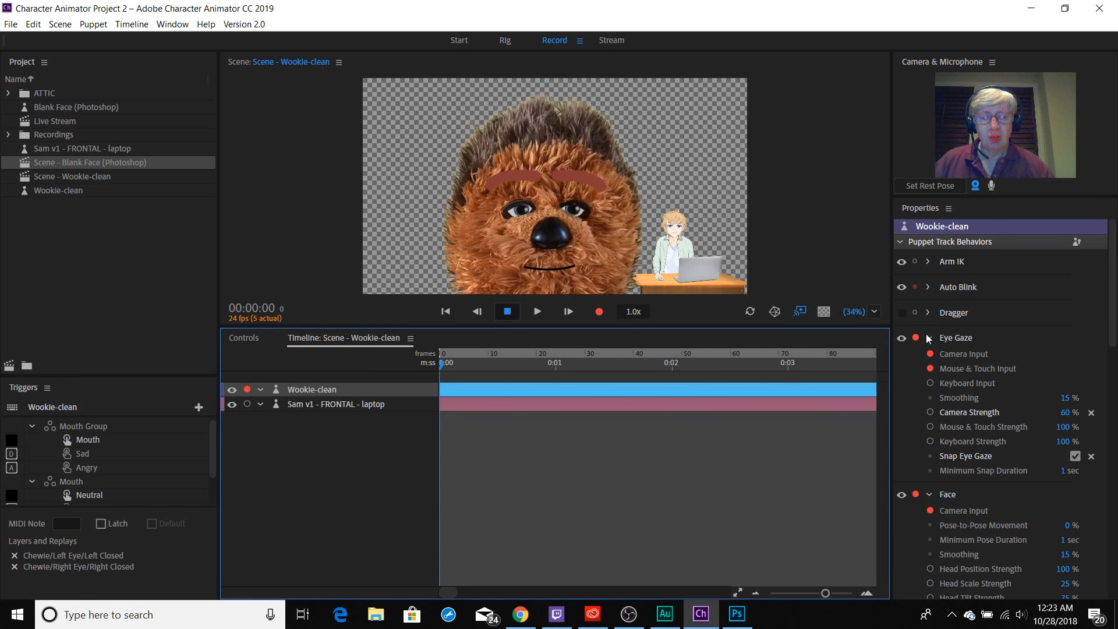
pyautogui.click(902, 313)
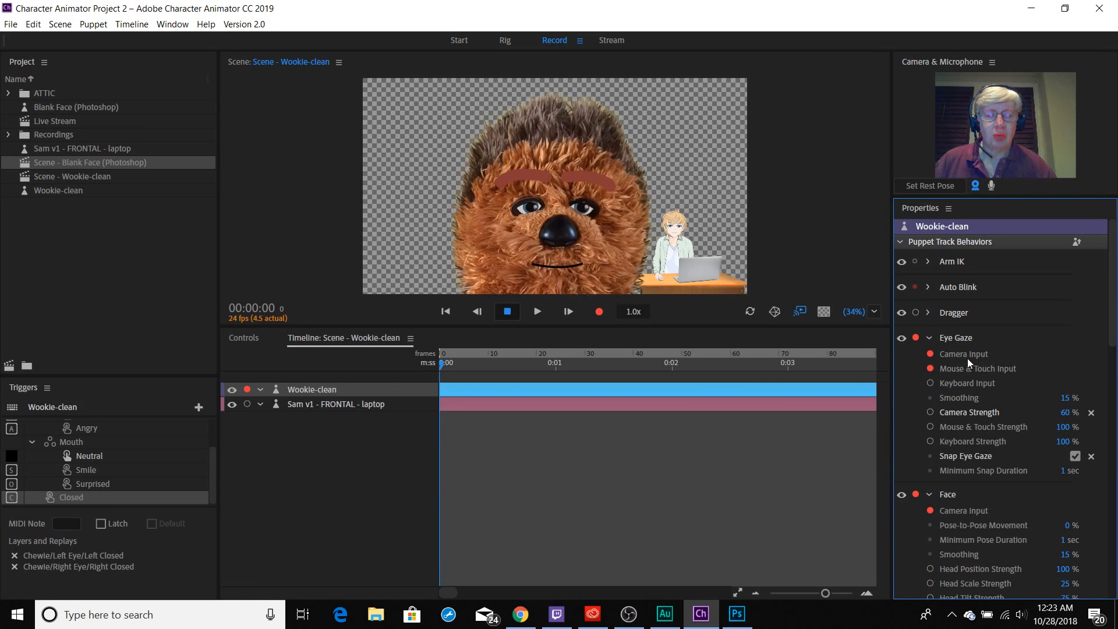
# Review Wookie-clean's Face, Lip Sync, Physics and Transform settings, disarming and rearming Lip Sync along the way.
pyautogui.scroll(-5, 920, 349)
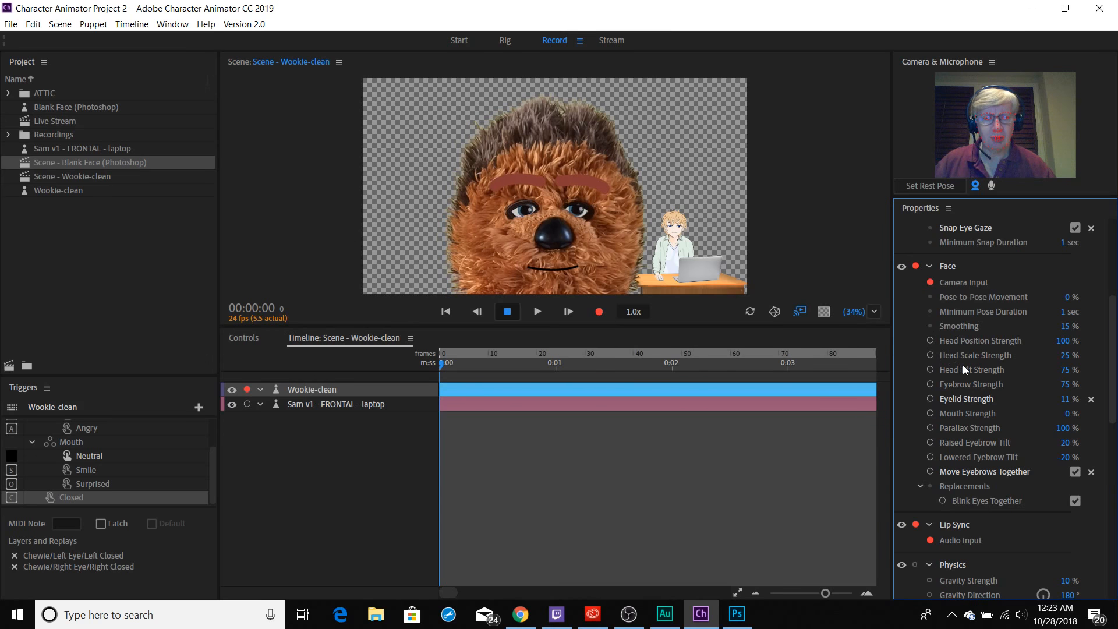
pyautogui.scroll(-5, 949, 455)
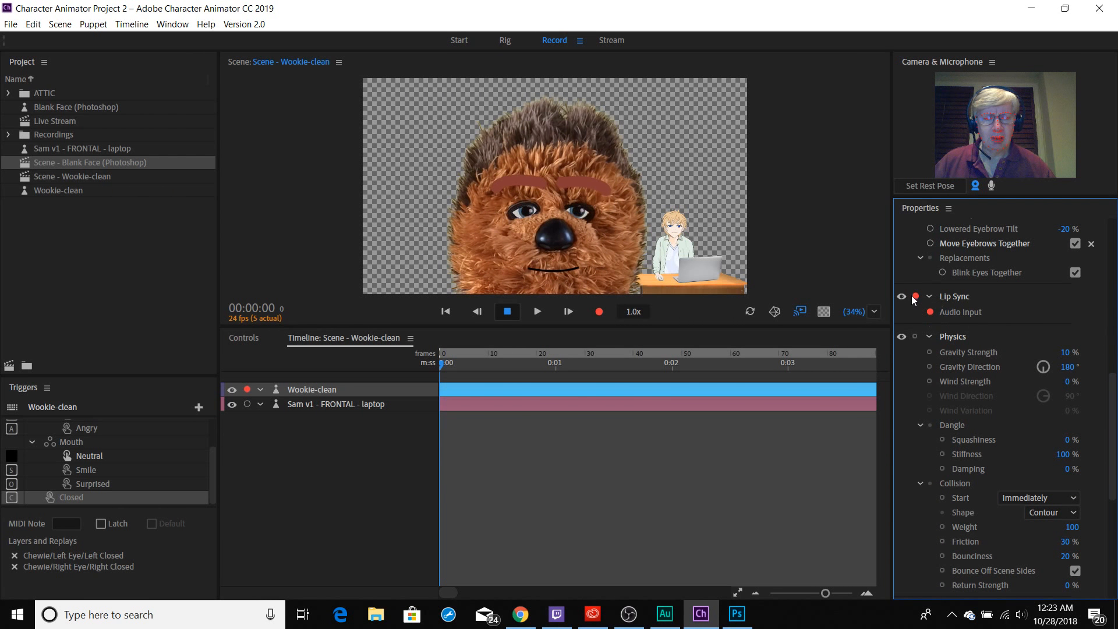
pyautogui.click(929, 312)
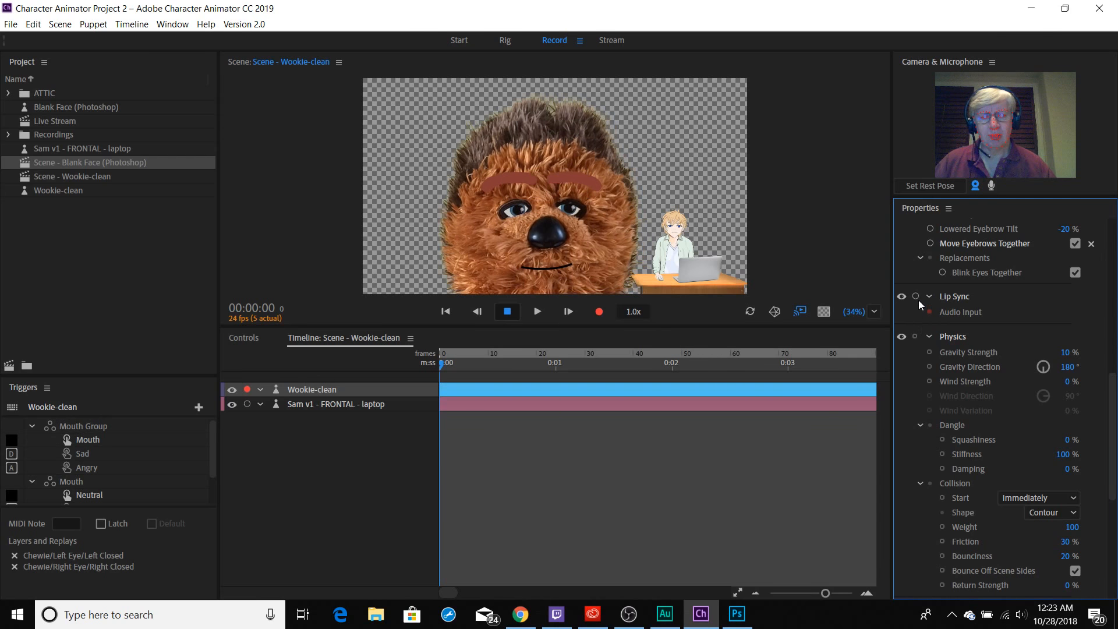
pyautogui.click(917, 297)
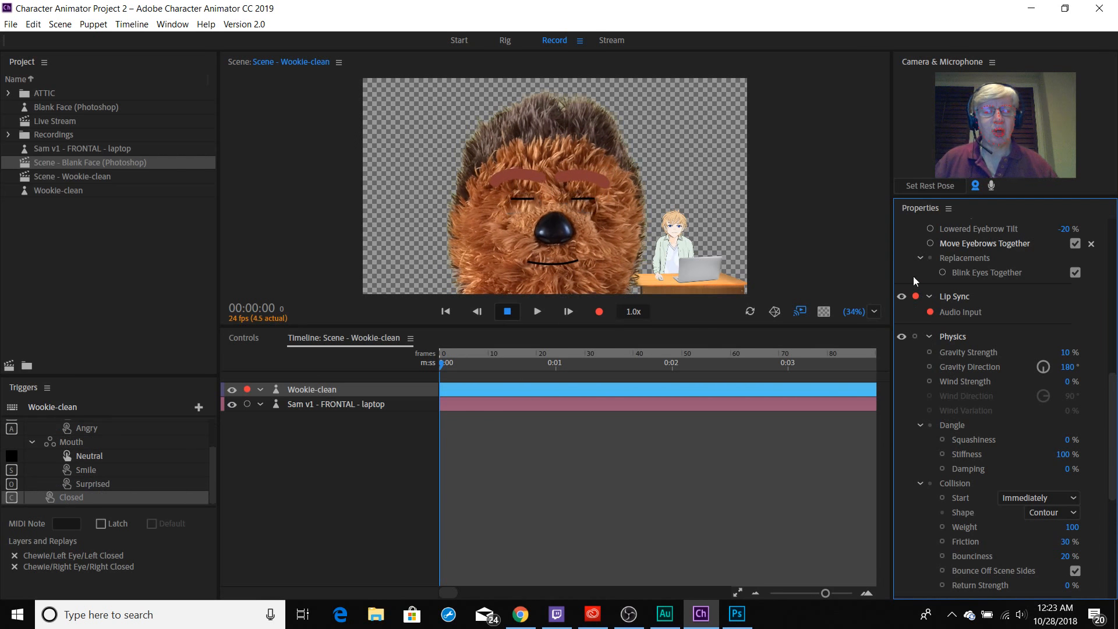
pyautogui.scroll(-6, 923, 394)
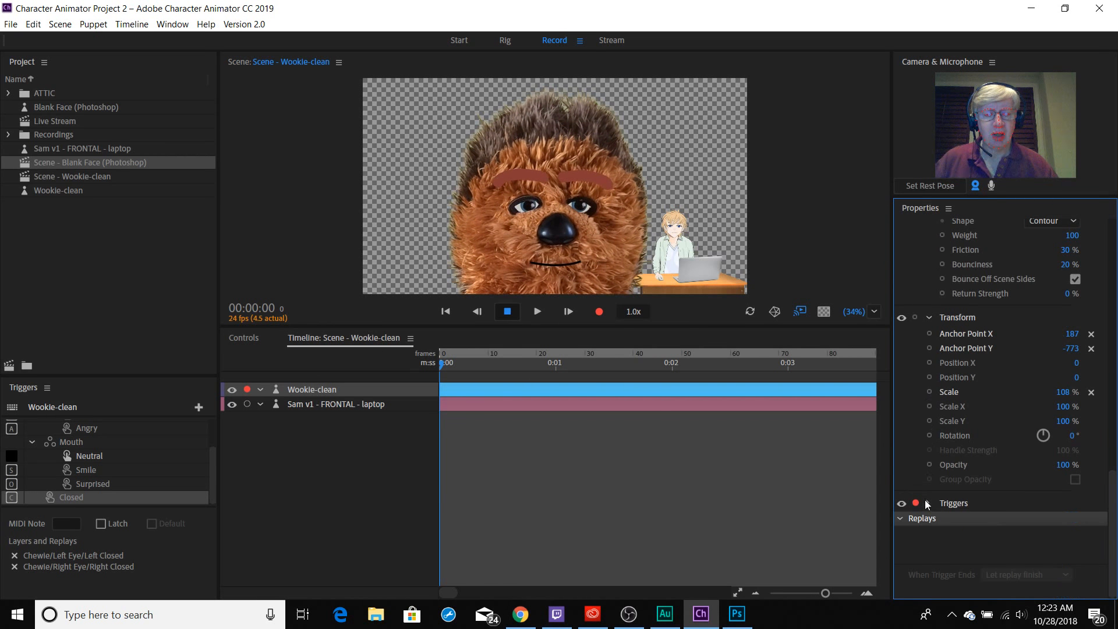
pyautogui.scroll(10, 953, 382)
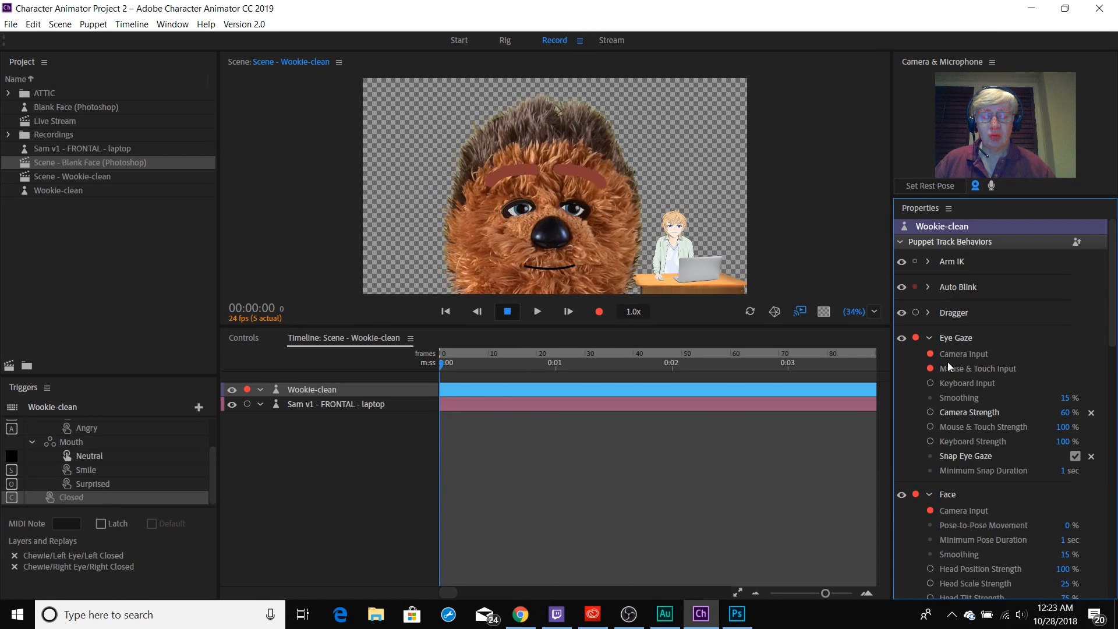
# Disarm Mouse & Touch Input for Wookie-clean's Eye Gaze and set the rest pose from the camera.
pyautogui.click(930, 369)
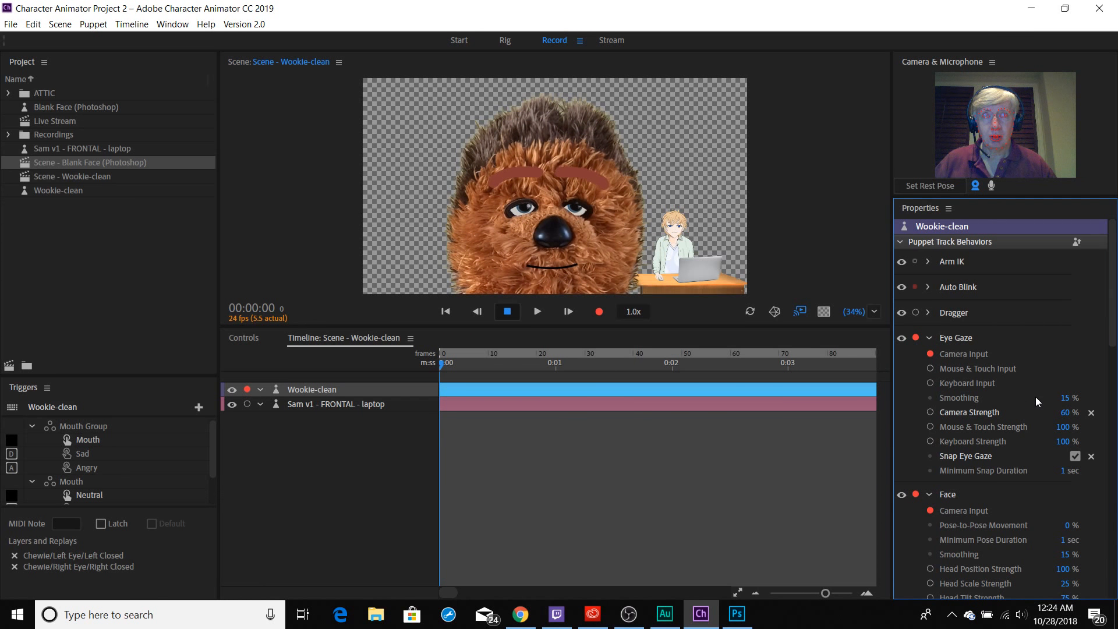
pyautogui.click(936, 188)
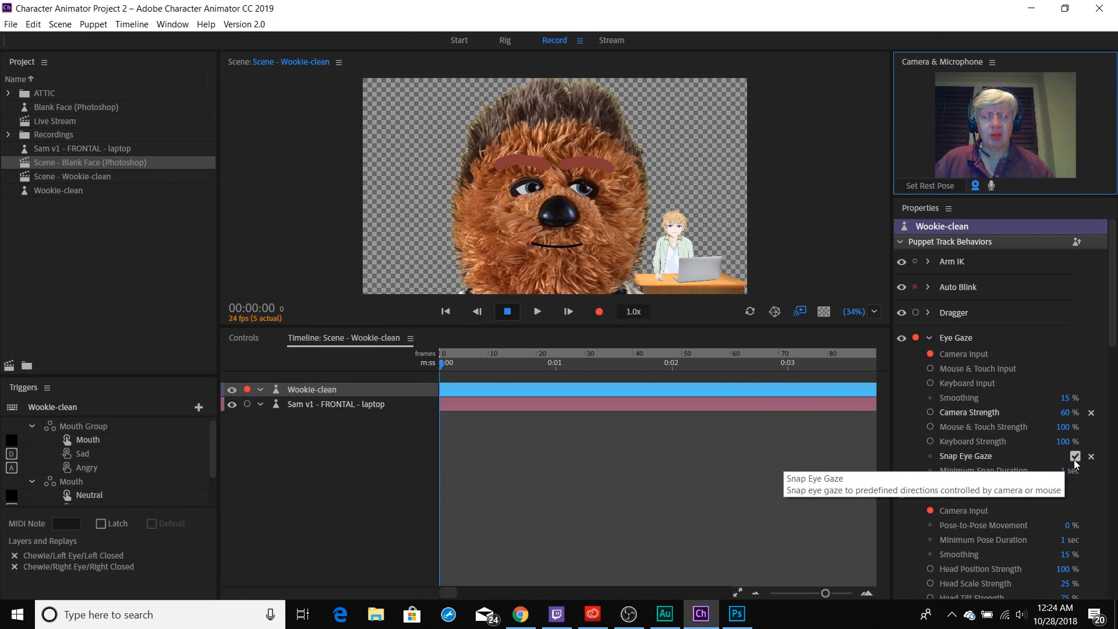
# Switch Eye Gaze from Camera Input to Mouse & Touch Input, steer the Wookie's pupils around the scene, and fire the Closed trigger.
pyautogui.click(931, 369)
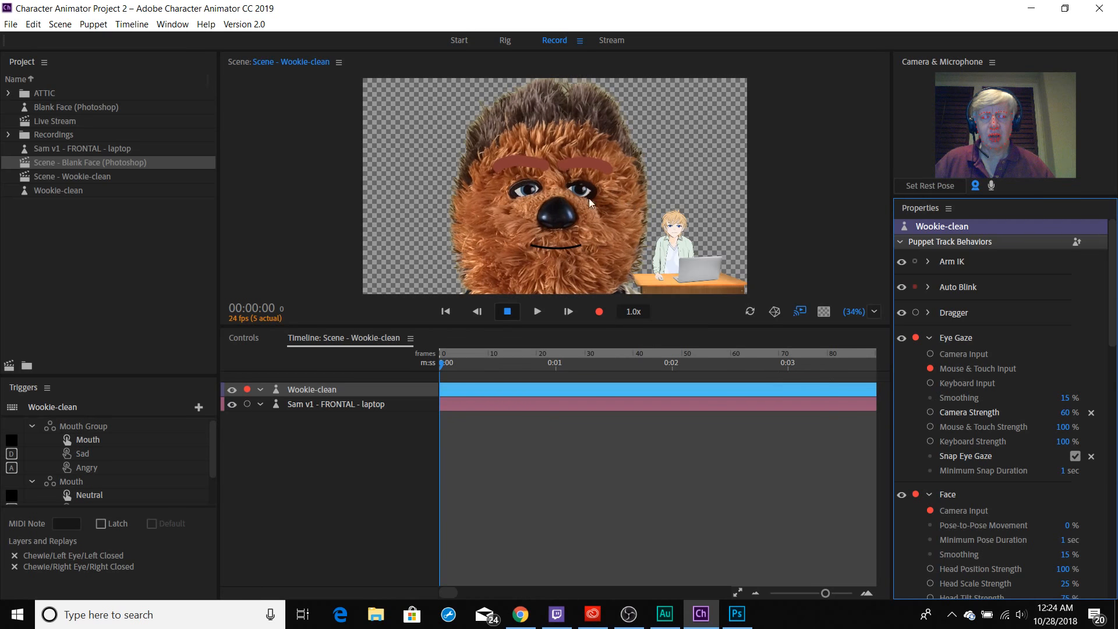
pyautogui.click(653, 196)
pyautogui.moveTo(654, 193)
pyautogui.mouseDown()
pyautogui.moveTo(423, 191)
pyautogui.moveTo(482, 100)
pyautogui.moveTo(435, 117)
pyautogui.moveTo(419, 179)
pyautogui.moveTo(438, 115)
pyautogui.moveTo(477, 104)
pyautogui.moveTo(679, 124)
pyautogui.moveTo(736, 181)
pyautogui.moveTo(711, 264)
pyautogui.mouseUp()
pyautogui.moveTo(694, 301); pyautogui.dragTo(565, 301)
pyautogui.moveTo(467, 260)
pyautogui.mouseDown()
pyautogui.moveTo(452, 172)
pyautogui.moveTo(577, 131)
pyautogui.moveTo(618, 201)
pyautogui.moveTo(549, 203)
pyautogui.mouseUp()
pyautogui.press('c')
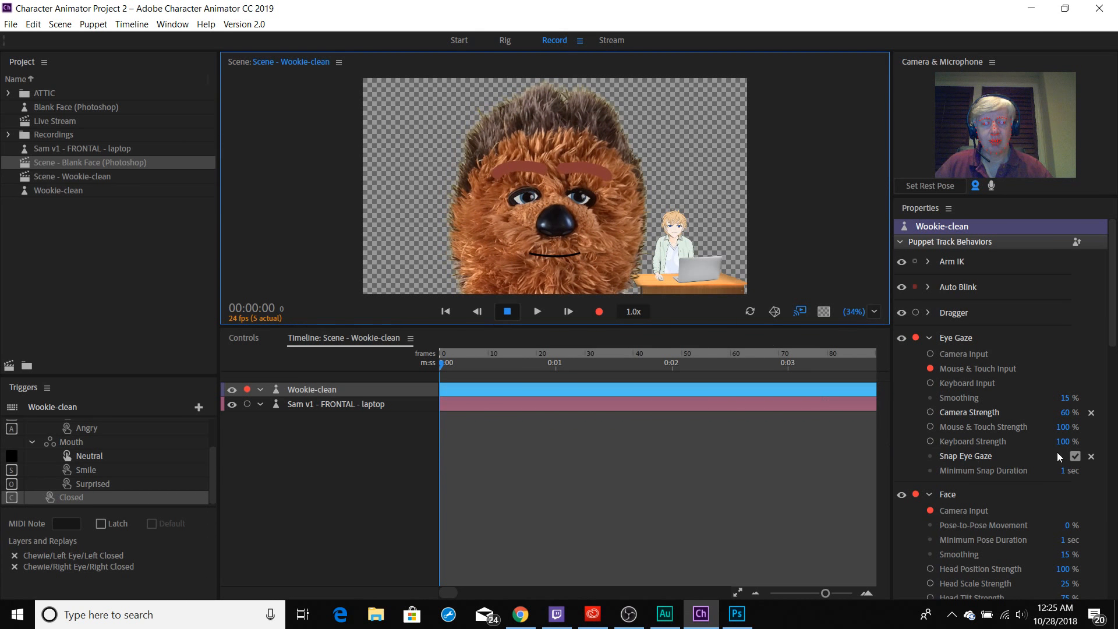
# Turn off Snap Eye Gaze and try steering the Wookie's pupils freely in the scene.
pyautogui.click(1072, 458)
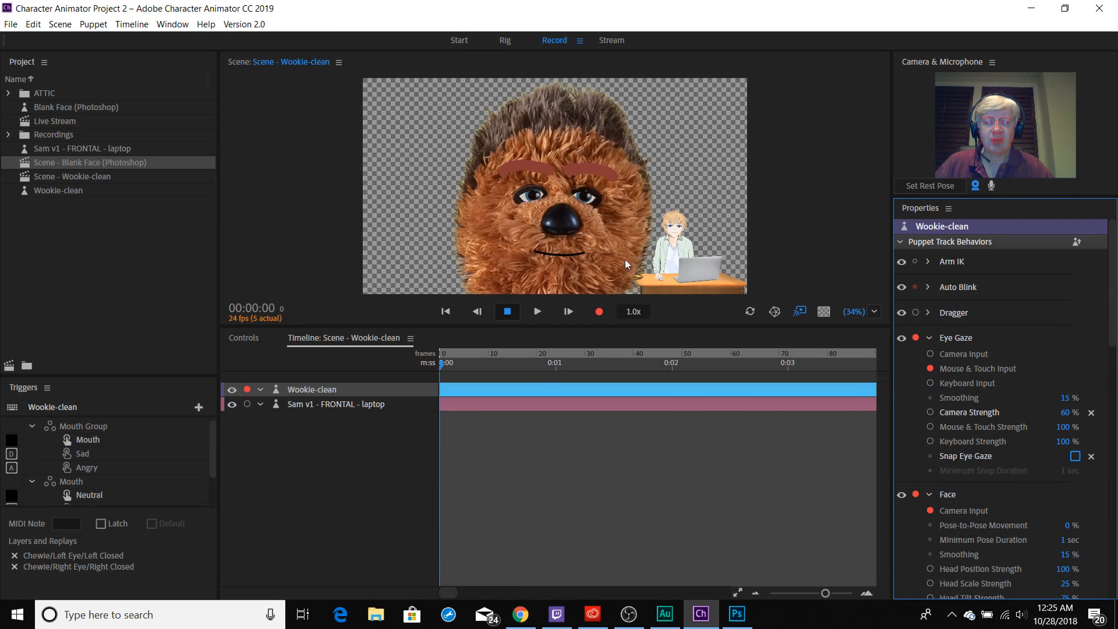
pyautogui.click(557, 218)
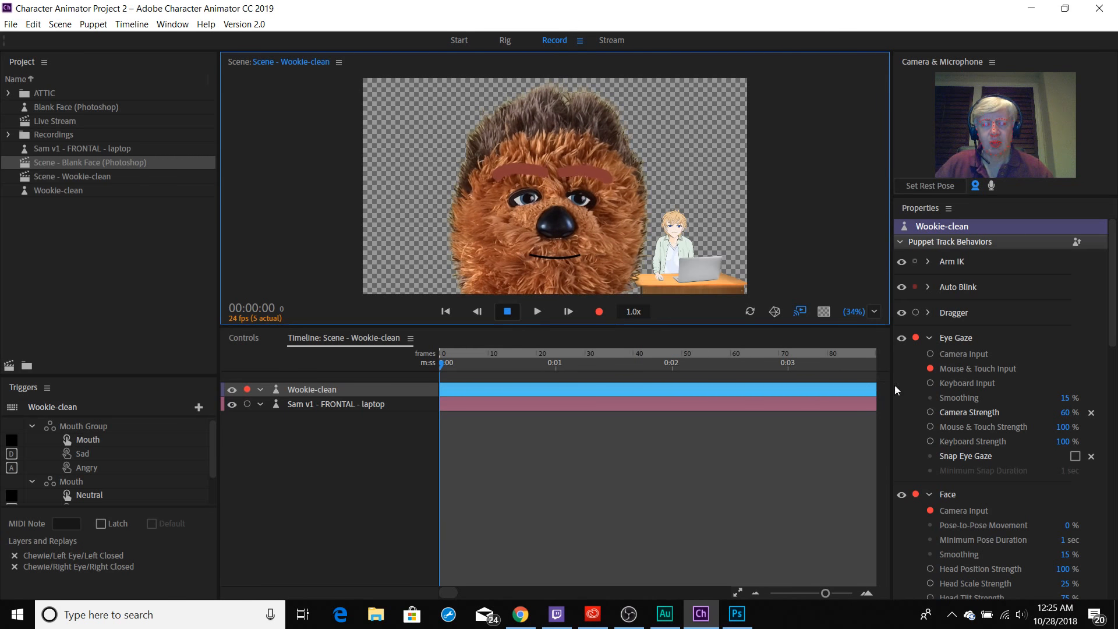
# Shift Wookie-clean sideways, away from the Sam puppet, by setting its Transform Position X to -489.
pyautogui.click(304, 393)
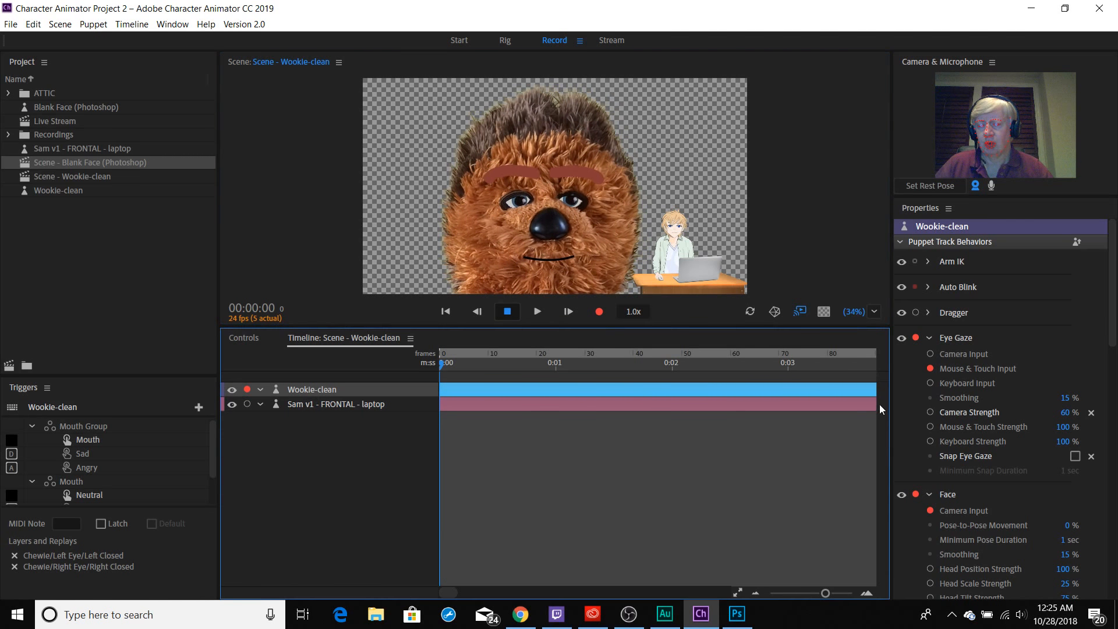
pyautogui.scroll(-5, 1011, 435)
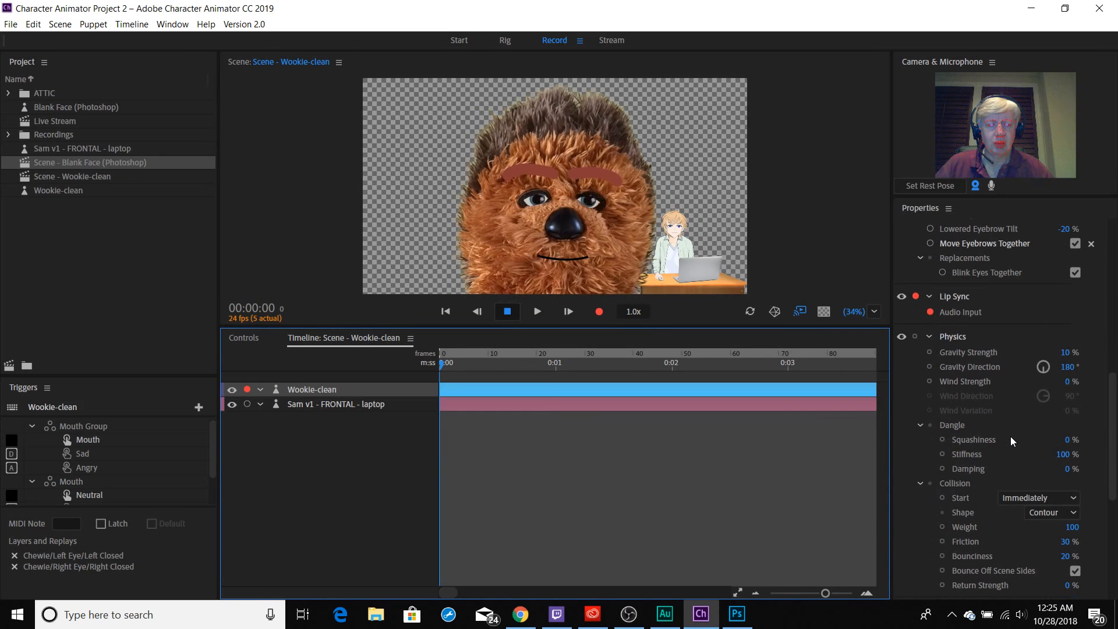
pyautogui.scroll(-3, 1010, 441)
pyautogui.scroll(-5, 1009, 436)
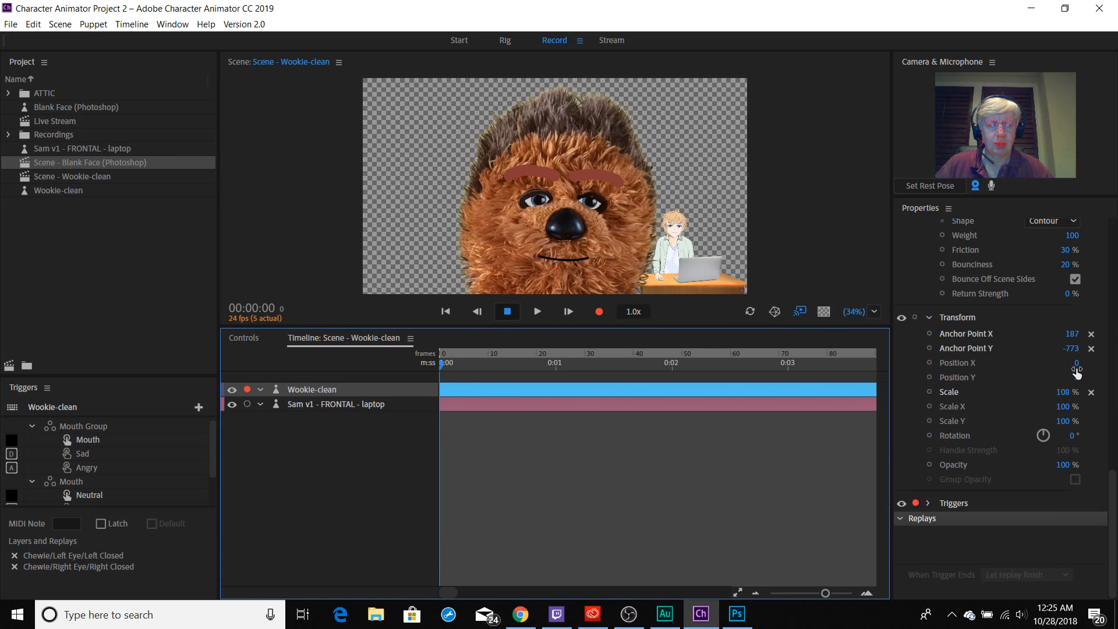
pyautogui.moveTo(1077, 371); pyautogui.dragTo(725, 369)
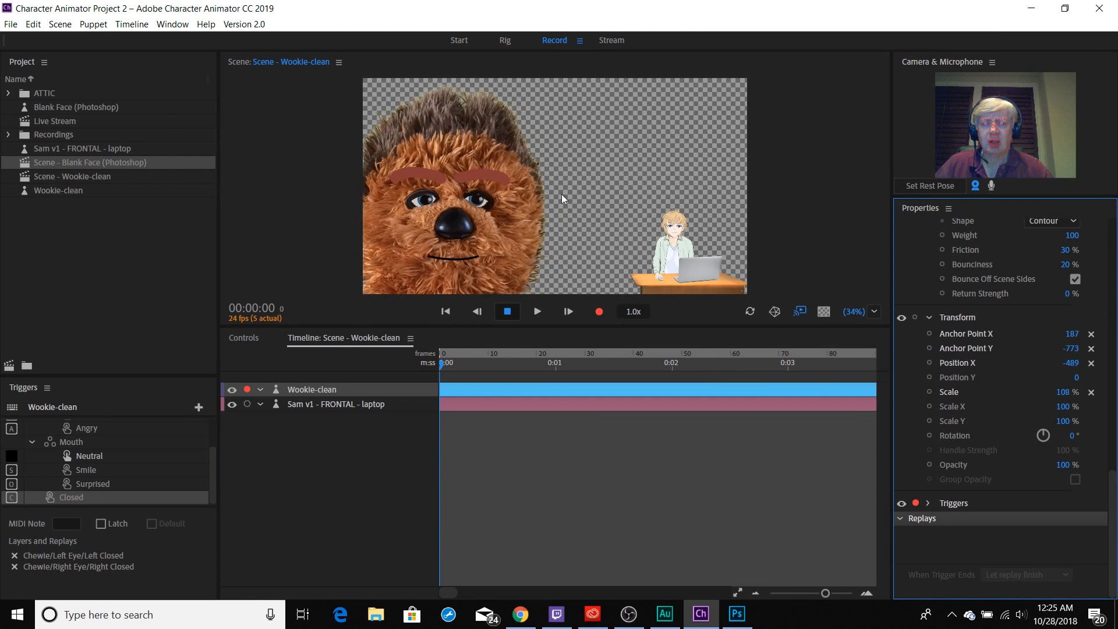
# Turn off the camera input so the puppet stops following the webcam.
pyautogui.click(577, 191)
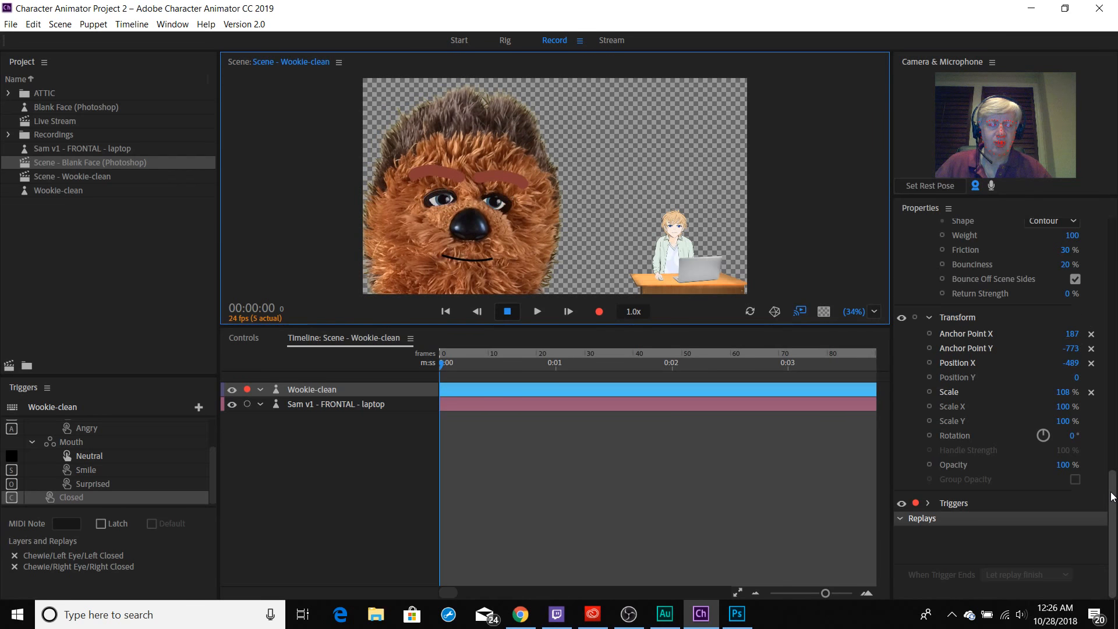
pyautogui.moveTo(1112, 496)
pyautogui.mouseDown()
pyautogui.moveTo(1112, 483)
pyautogui.moveTo(1113, 496)
pyautogui.mouseUp()
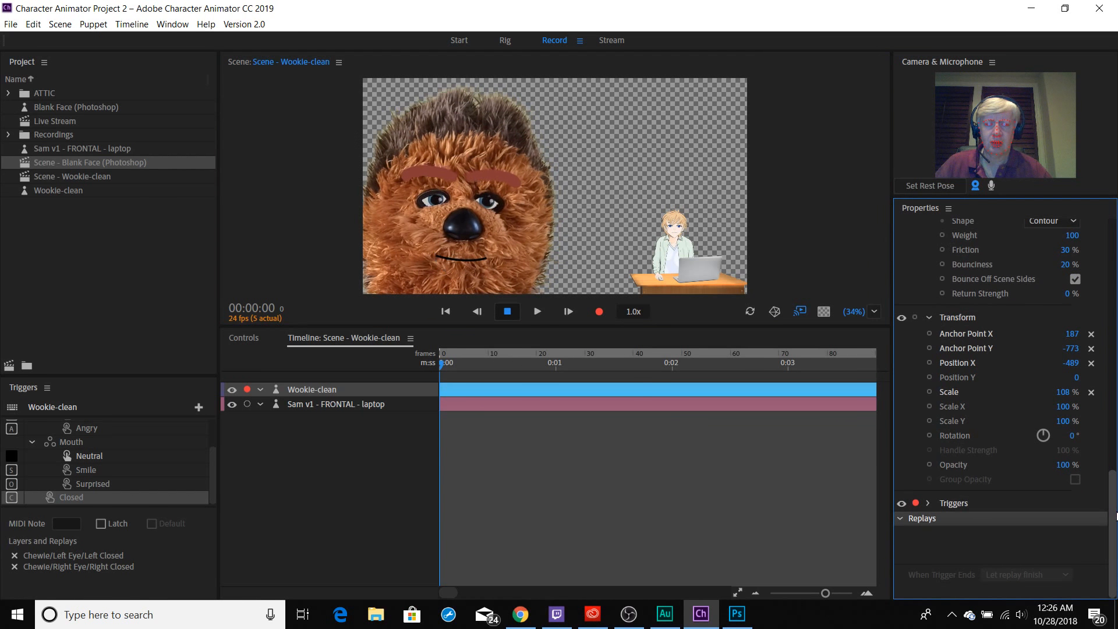
pyautogui.click(976, 185)
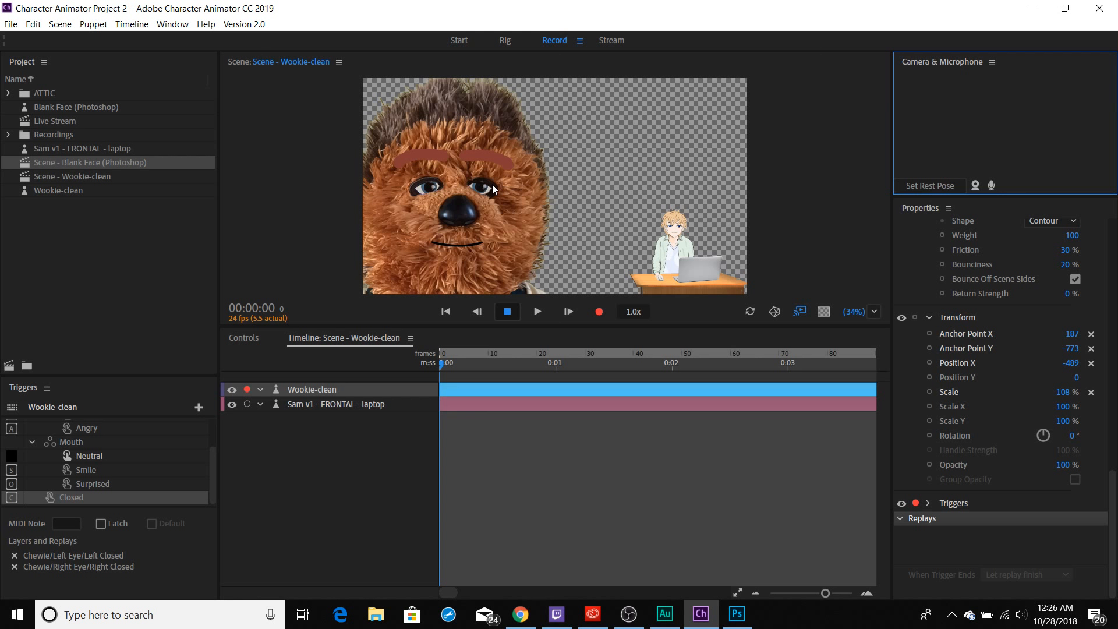
# Record an Eye Gaze take of about 13 seconds, steering the Wookie's pupils around the scene.
pyautogui.click(615, 180)
pyautogui.press('Right')
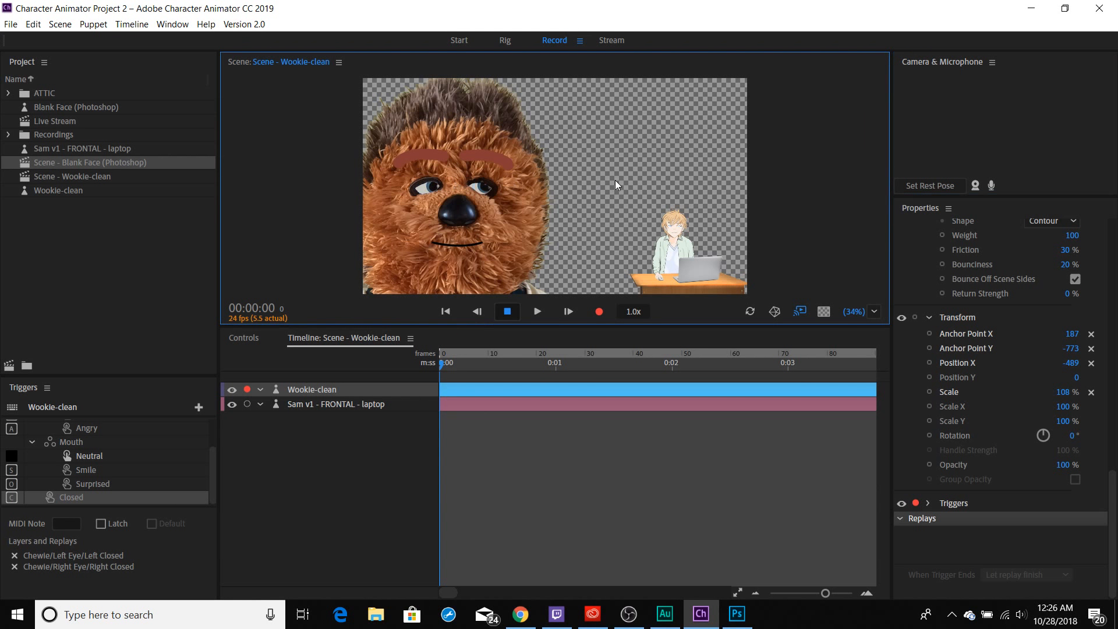
pyautogui.press('c')
pyautogui.moveTo(615, 180); pyautogui.dragTo(450, 170)
pyautogui.hotkey('ctrl', 'r')
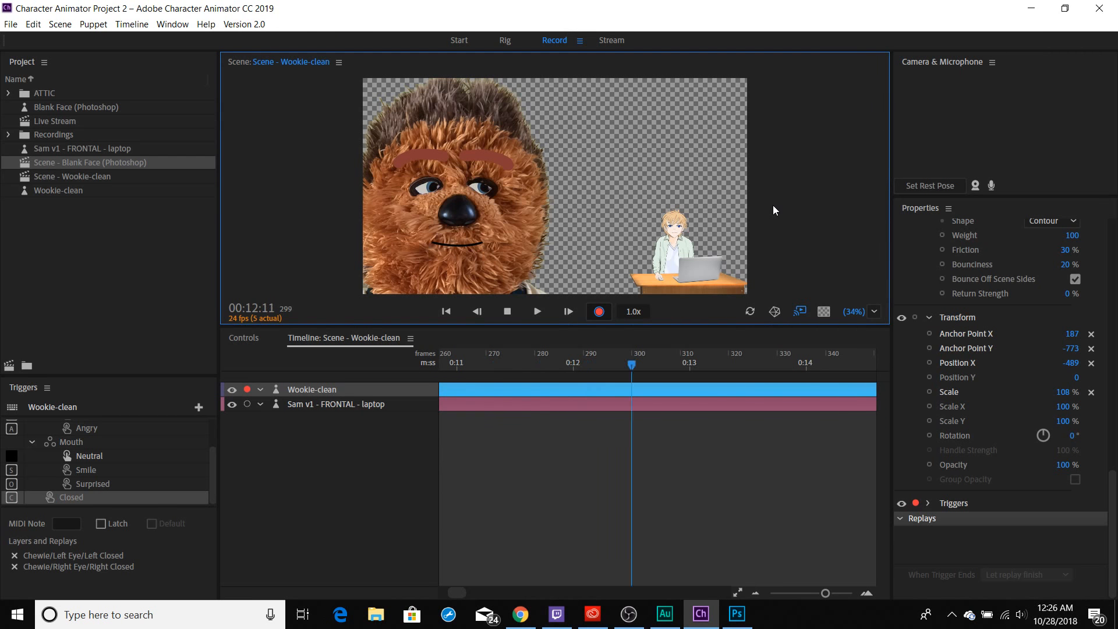
pyautogui.press('space')
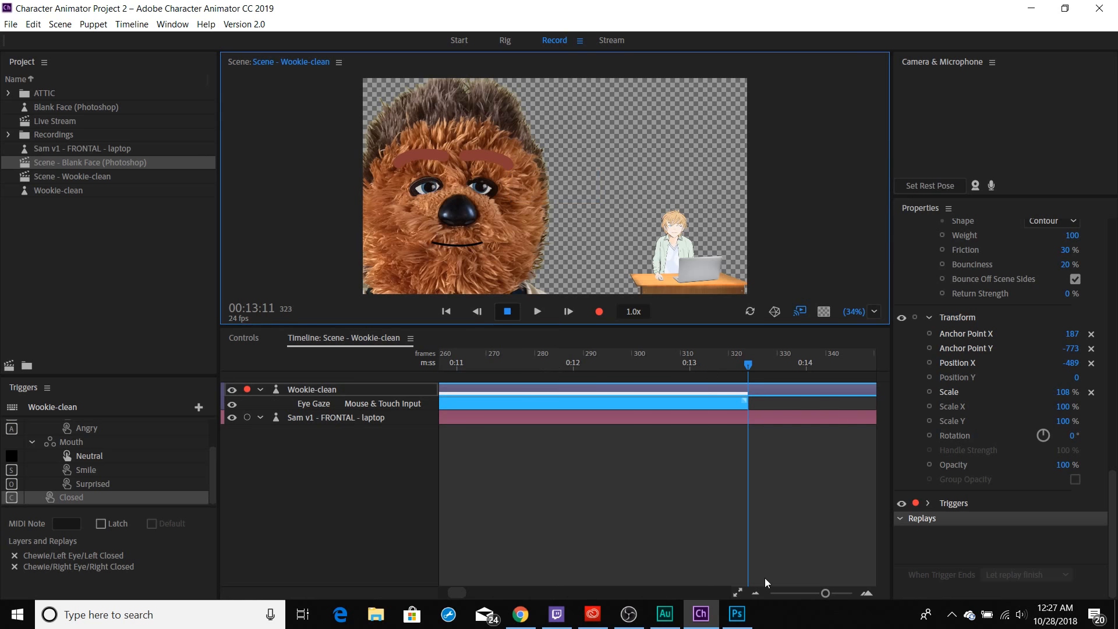
# Extend the work area to about 14 seconds, just past the Eye Gaze take, and play the take back from the start.
pyautogui.moveTo(822, 596); pyautogui.dragTo(802, 596)
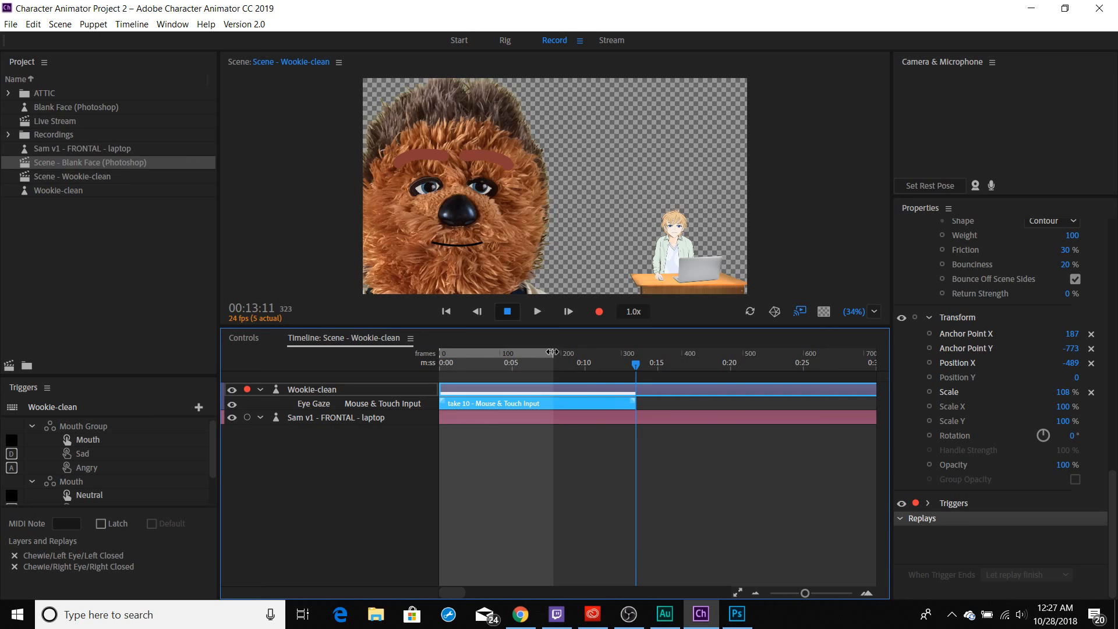
pyautogui.moveTo(552, 352); pyautogui.dragTo(647, 352)
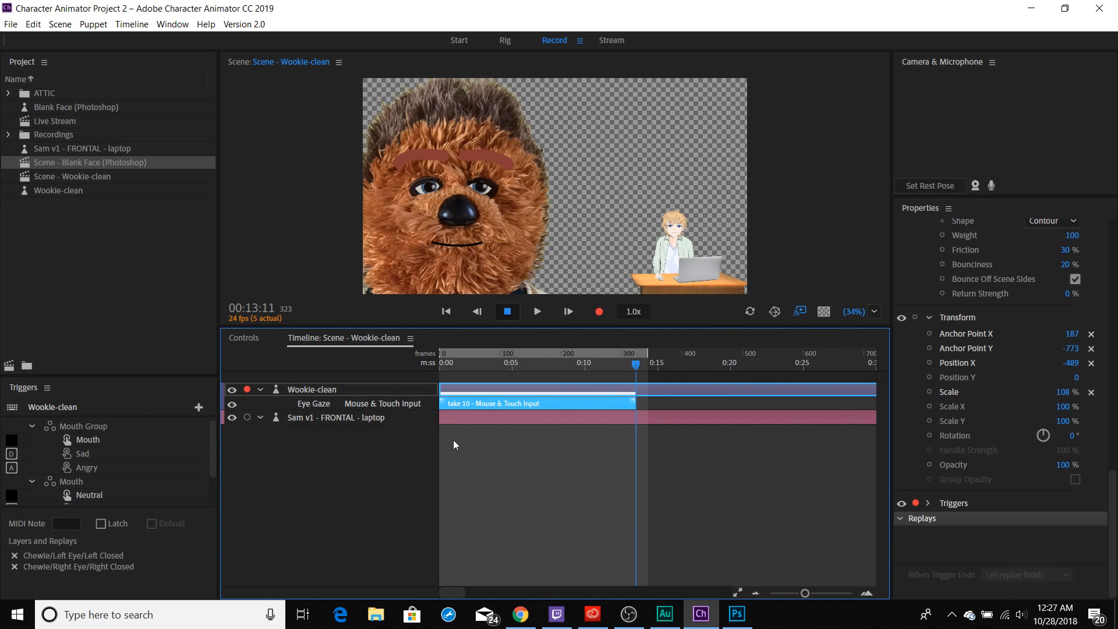
pyautogui.click(464, 371)
pyautogui.click(459, 365)
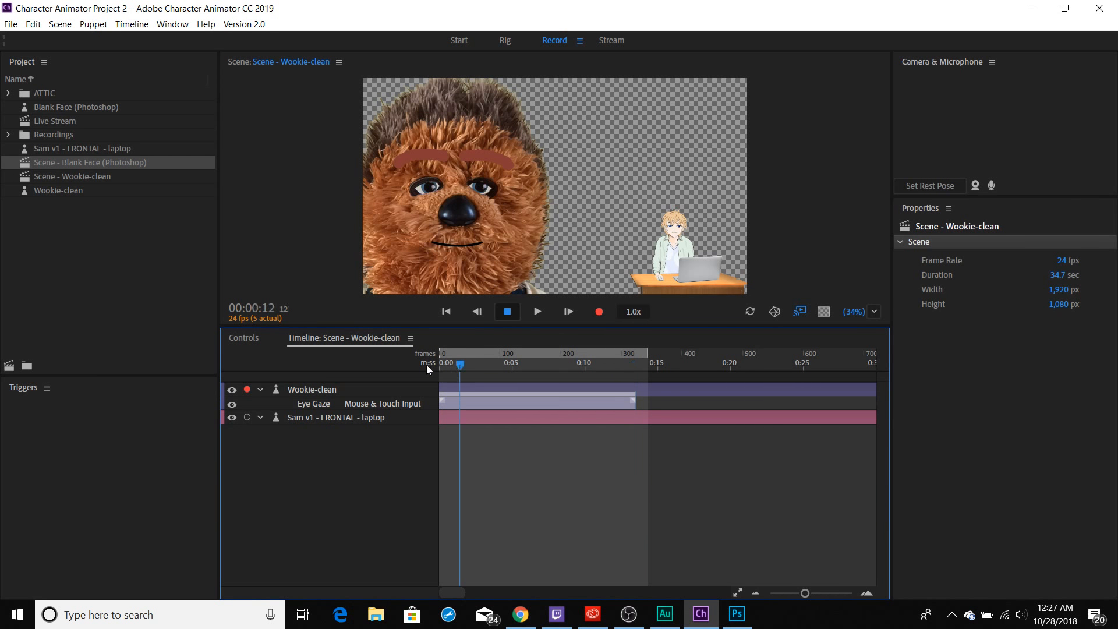
pyautogui.press('Home')
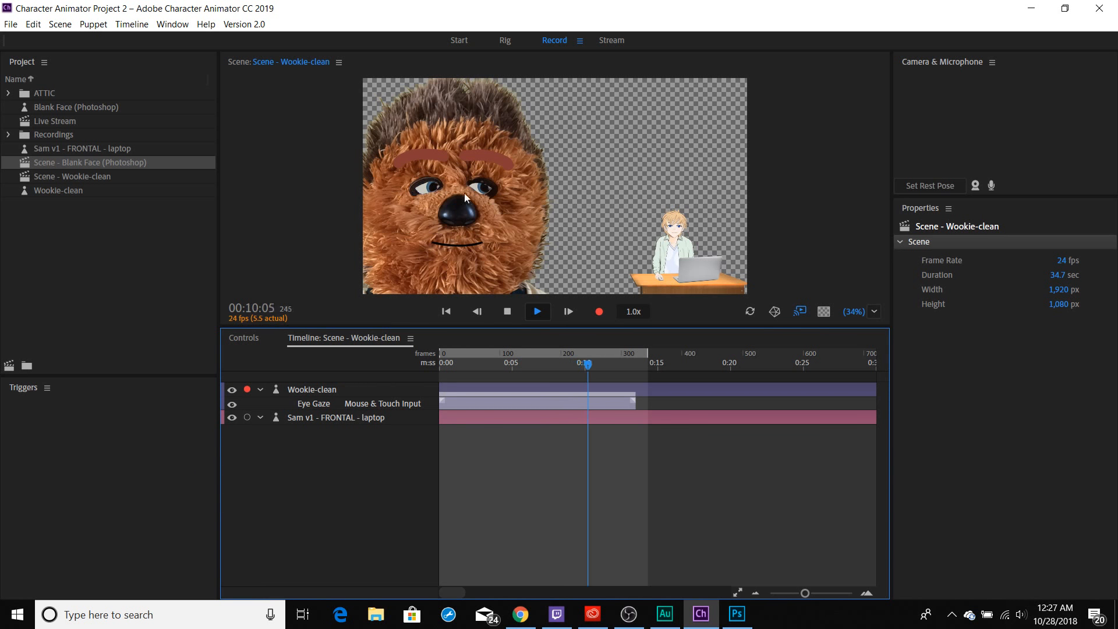
pyautogui.press('space')
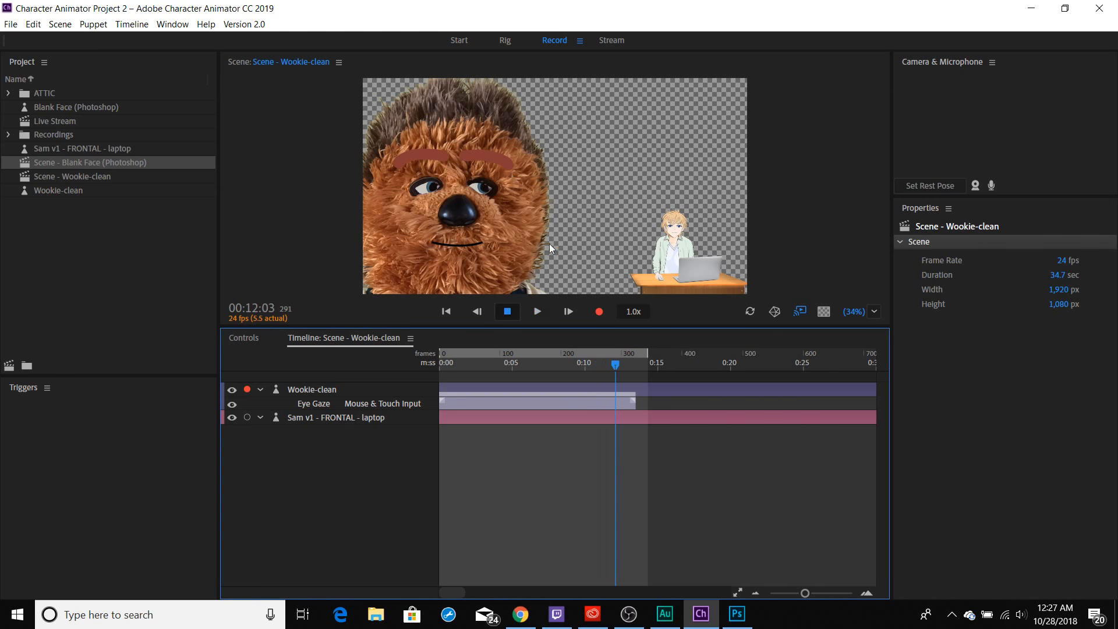
pyautogui.press('space')
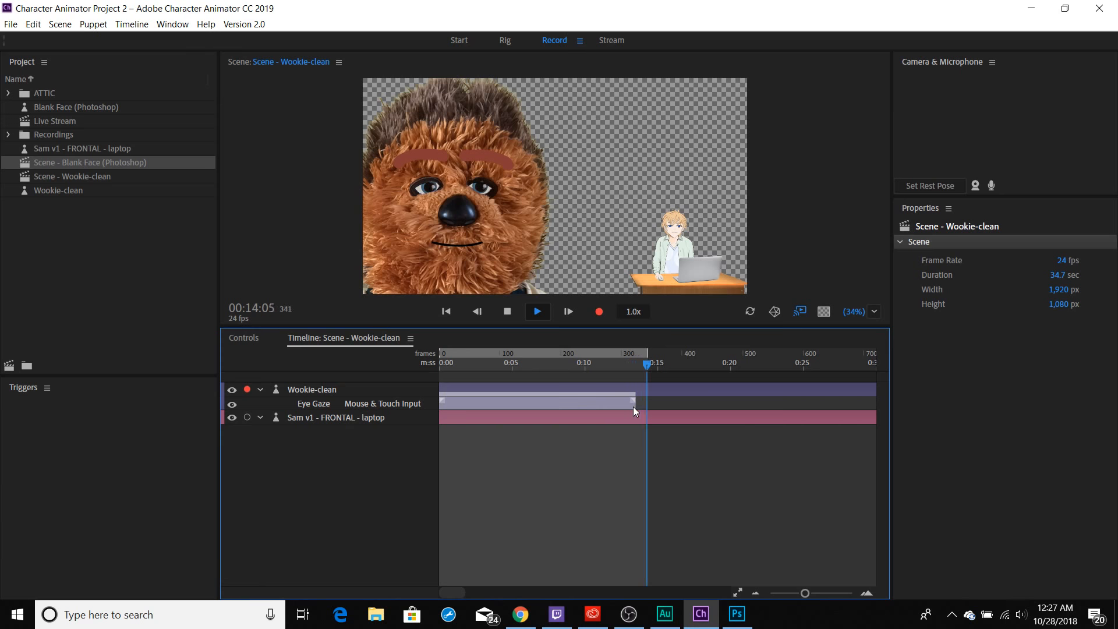
pyautogui.press('space')
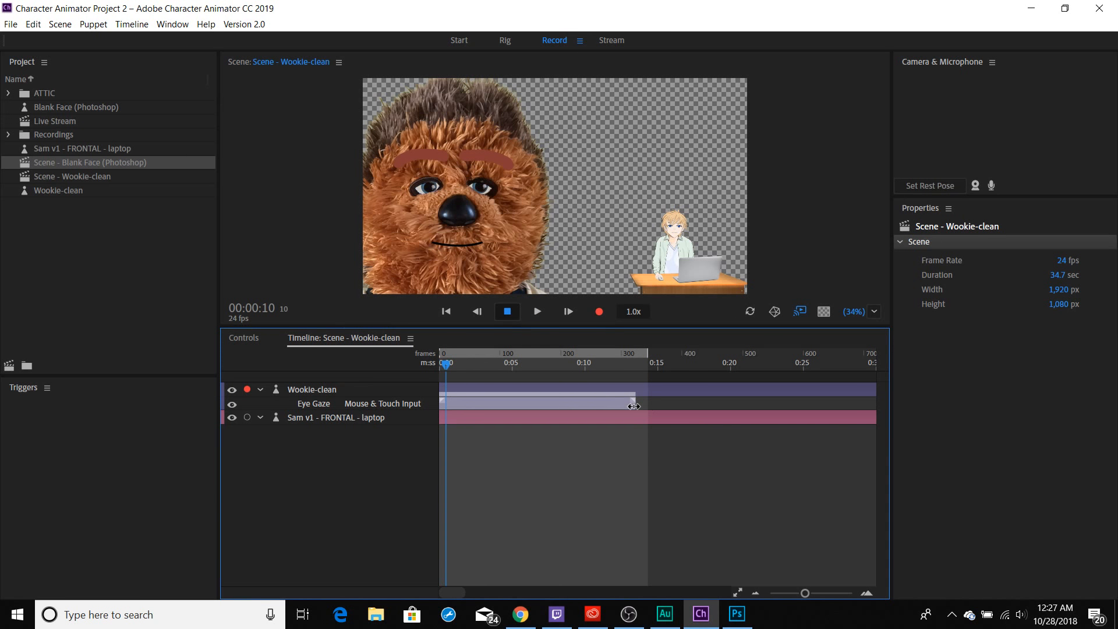
# Extend the end of the Eye Gaze take to about 22 seconds and scrub the playhead around its end.
pyautogui.moveTo(634, 405); pyautogui.dragTo(766, 404)
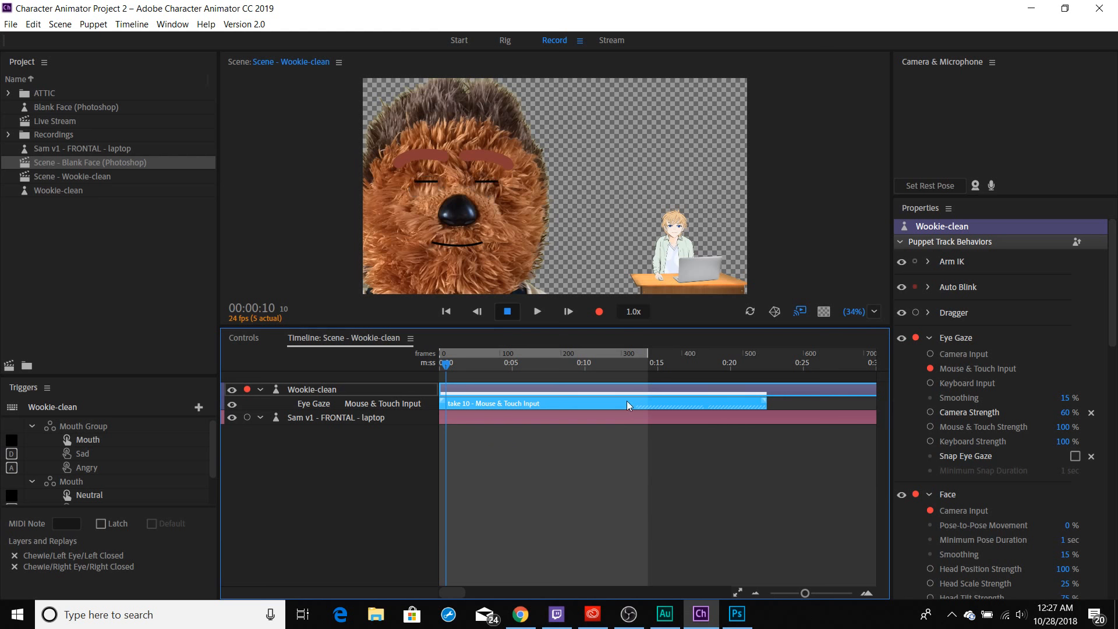
pyautogui.moveTo(635, 373); pyautogui.dragTo(795, 394)
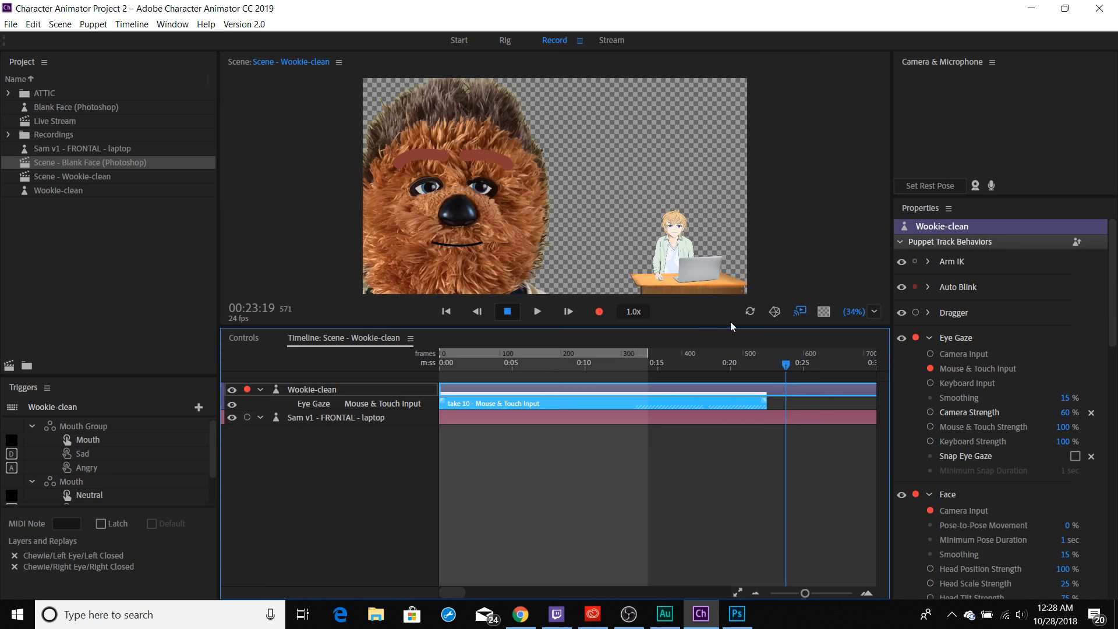
pyautogui.click(786, 365)
pyautogui.moveTo(786, 365); pyautogui.dragTo(755, 365)
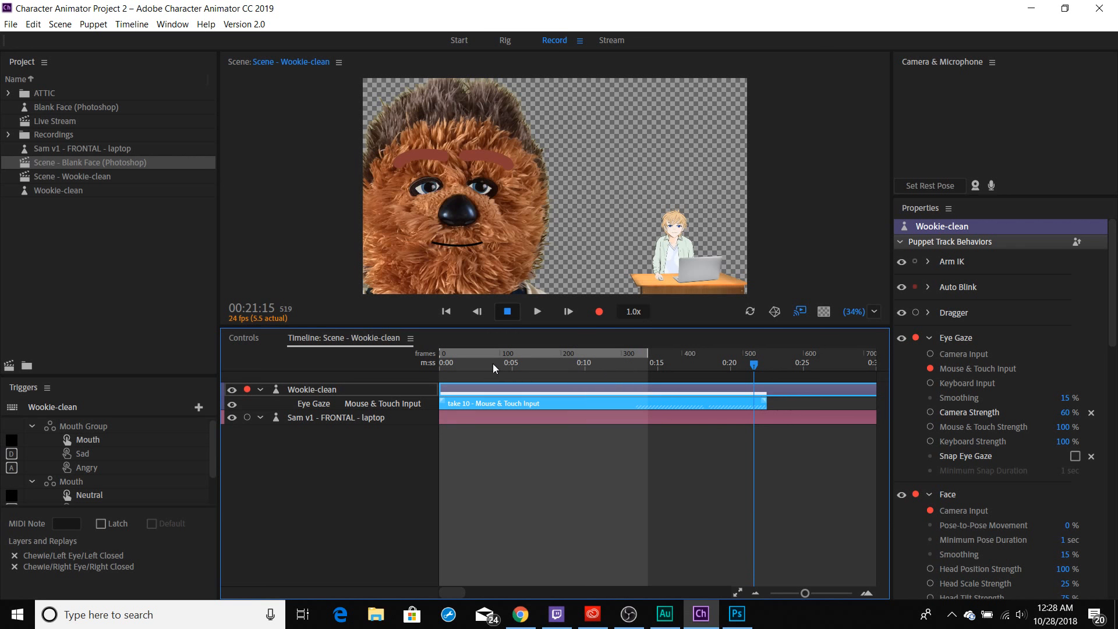
# Record a Closed trigger take for Wookie-clean from near the start of the timeline to about 6 seconds.
pyautogui.moveTo(493, 364); pyautogui.dragTo(443, 370)
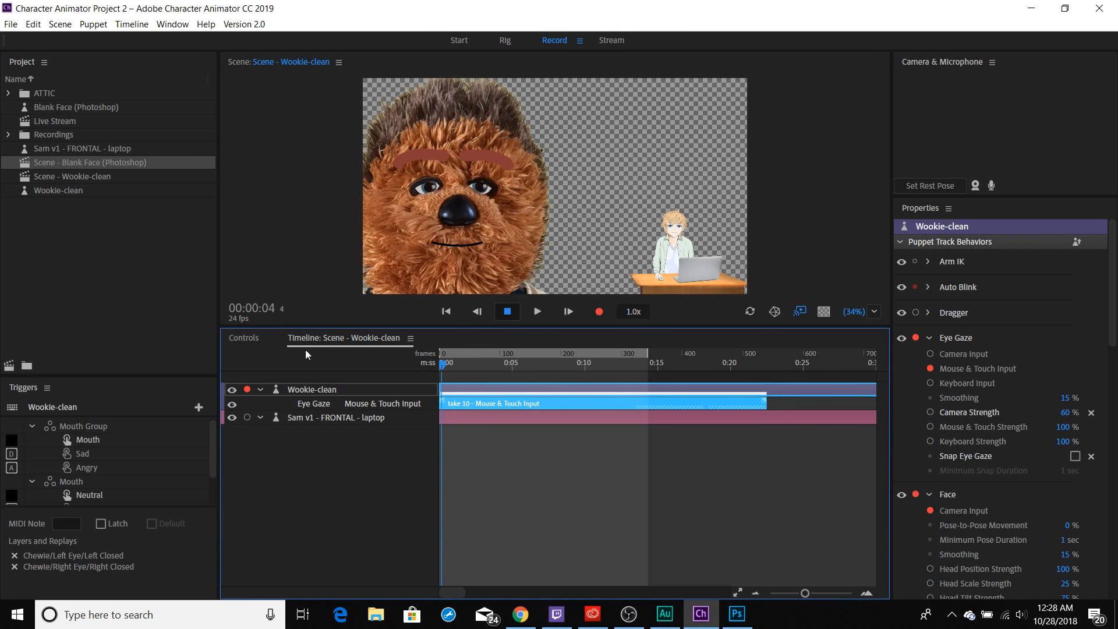
pyautogui.click(214, 462)
pyautogui.moveTo(214, 462); pyautogui.dragTo(217, 500)
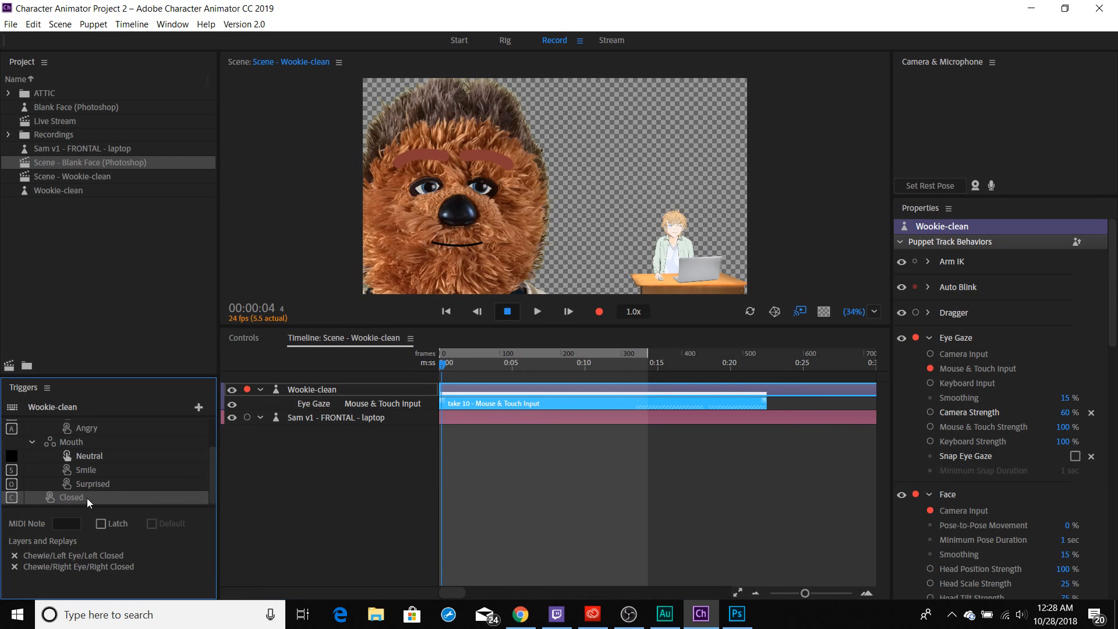
pyautogui.press('c')
pyautogui.hotkey('ctrl', 'r')
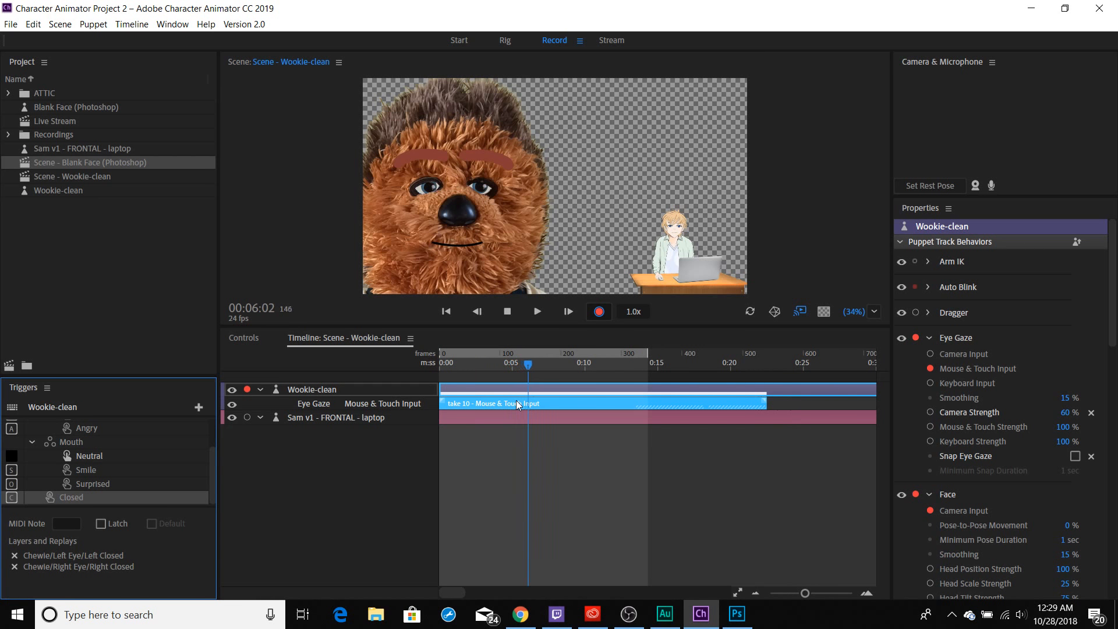
pyautogui.press('space')
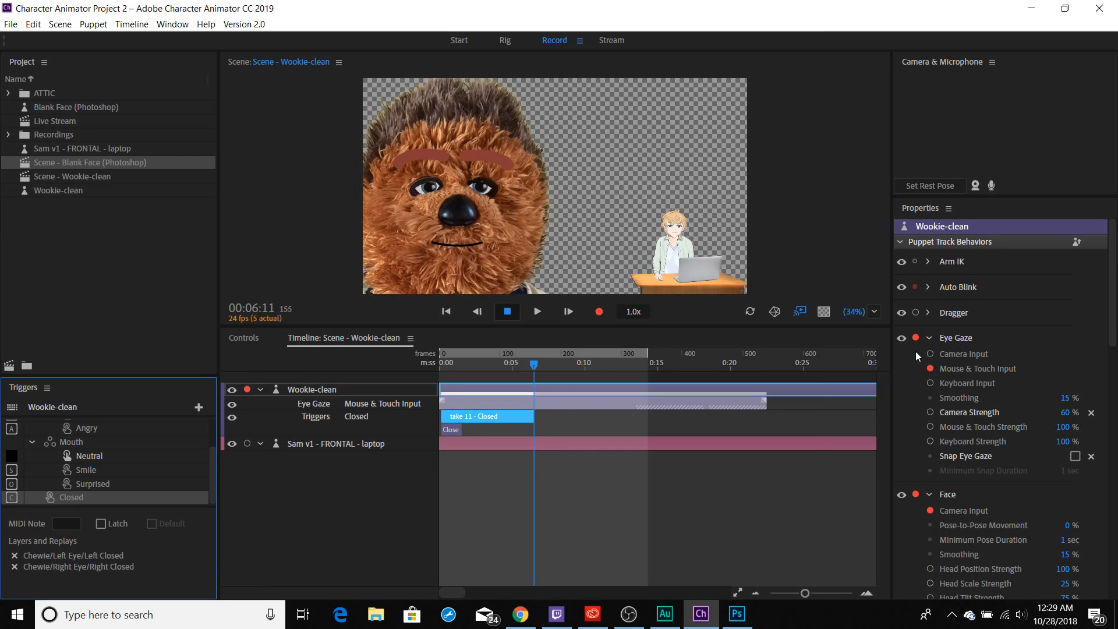
# Disarm Wookie-clean's Face and Eye Gaze behaviors and record a second Closed trigger take from 0 to about 10 seconds.
pyautogui.click(915, 494)
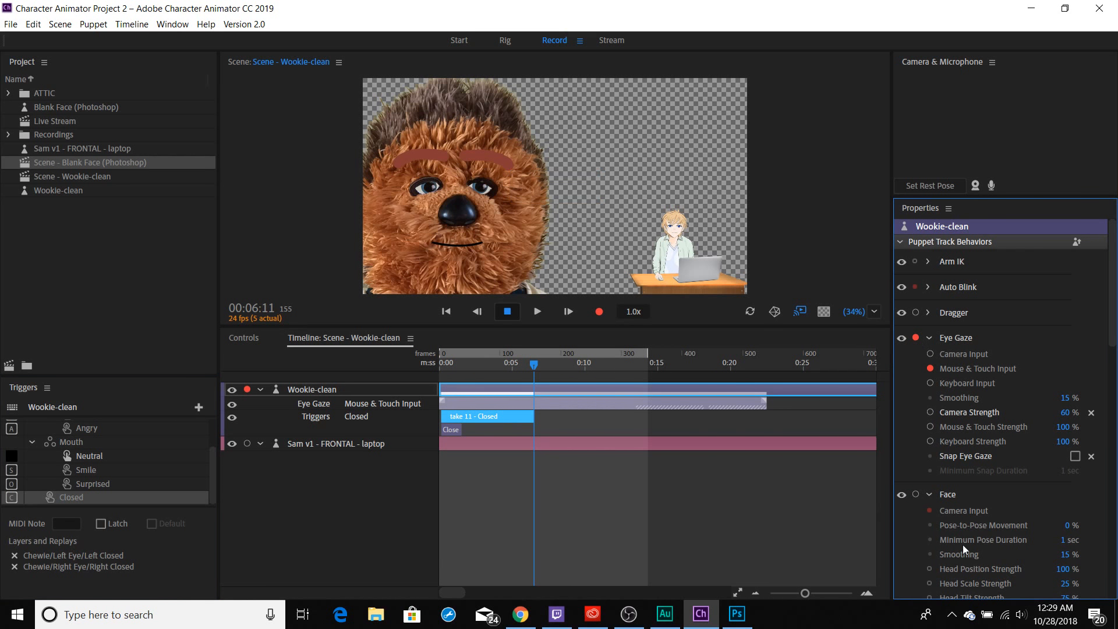
pyautogui.click(916, 338)
pyautogui.moveTo(534, 362); pyautogui.dragTo(470, 353)
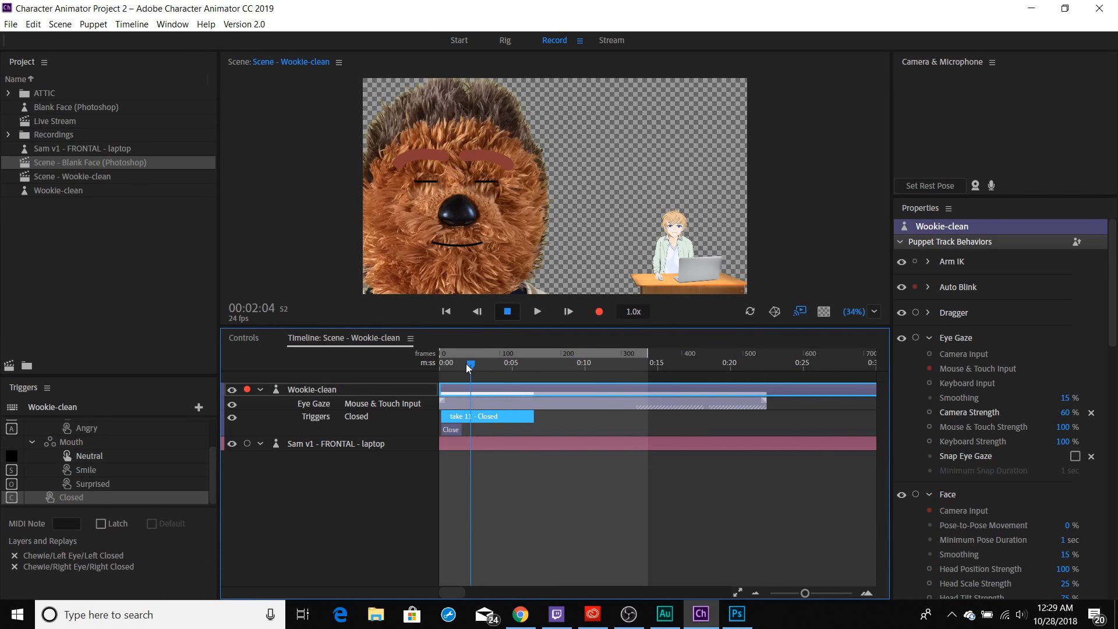
pyautogui.moveTo(470, 364); pyautogui.dragTo(433, 362)
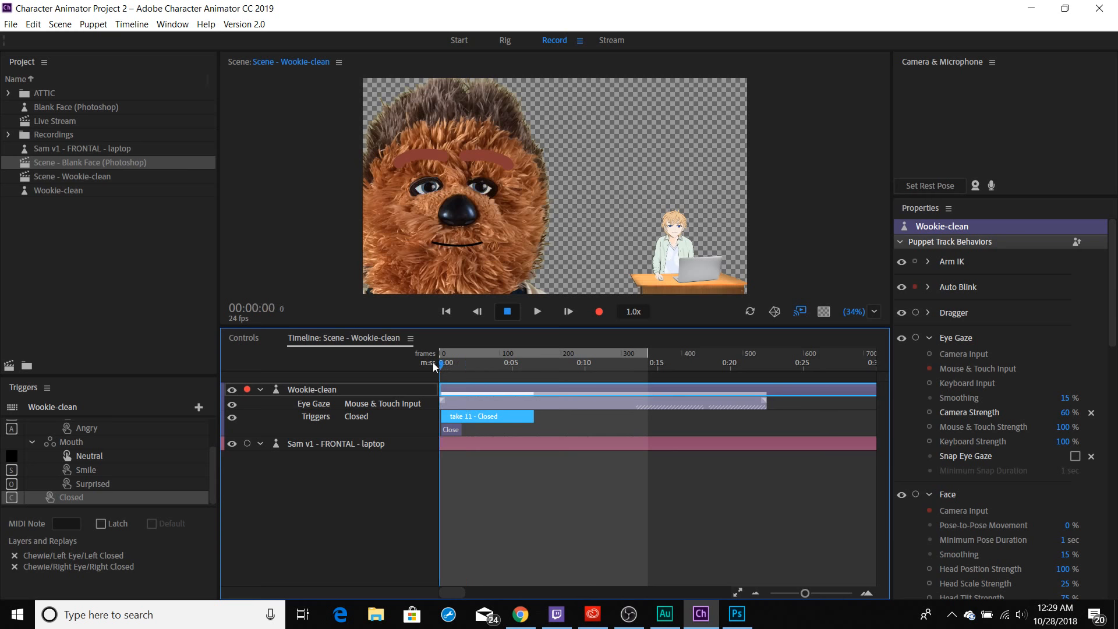
pyautogui.hotkey('ctrl', 'r')
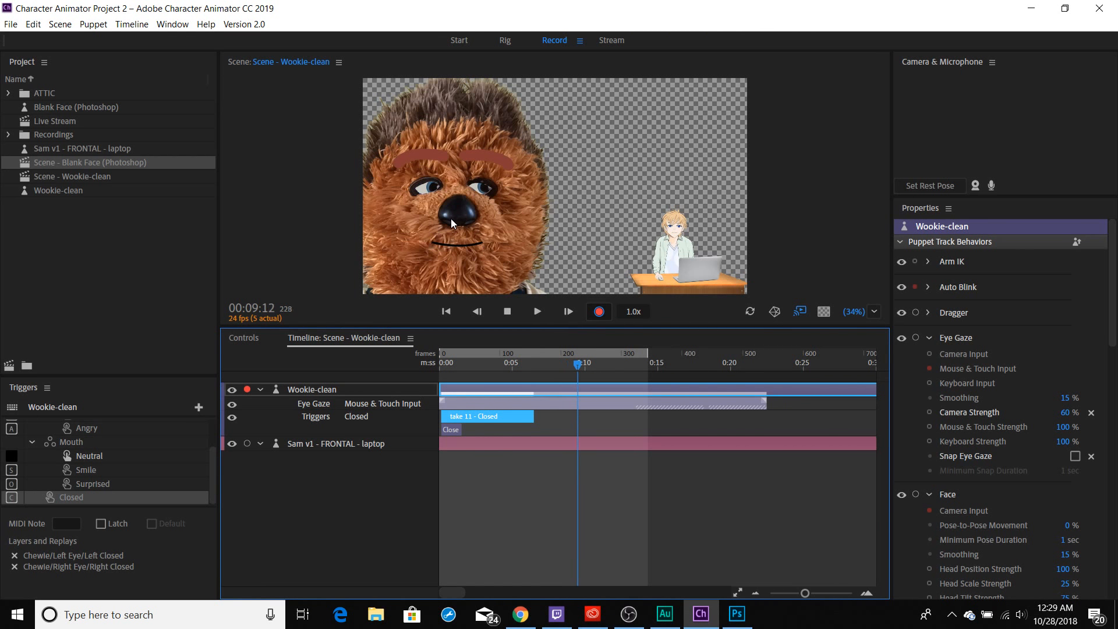
pyautogui.press('space')
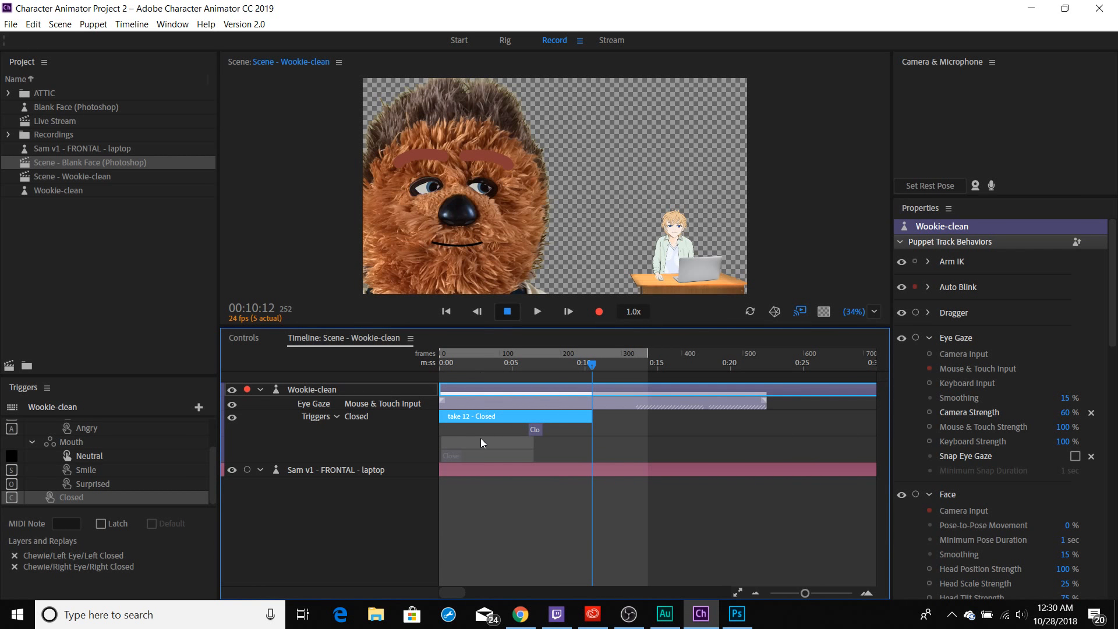
# Play the scene back from the start to review the second Closed take, and select its trigger.
pyautogui.moveTo(456, 365); pyautogui.dragTo(436, 362)
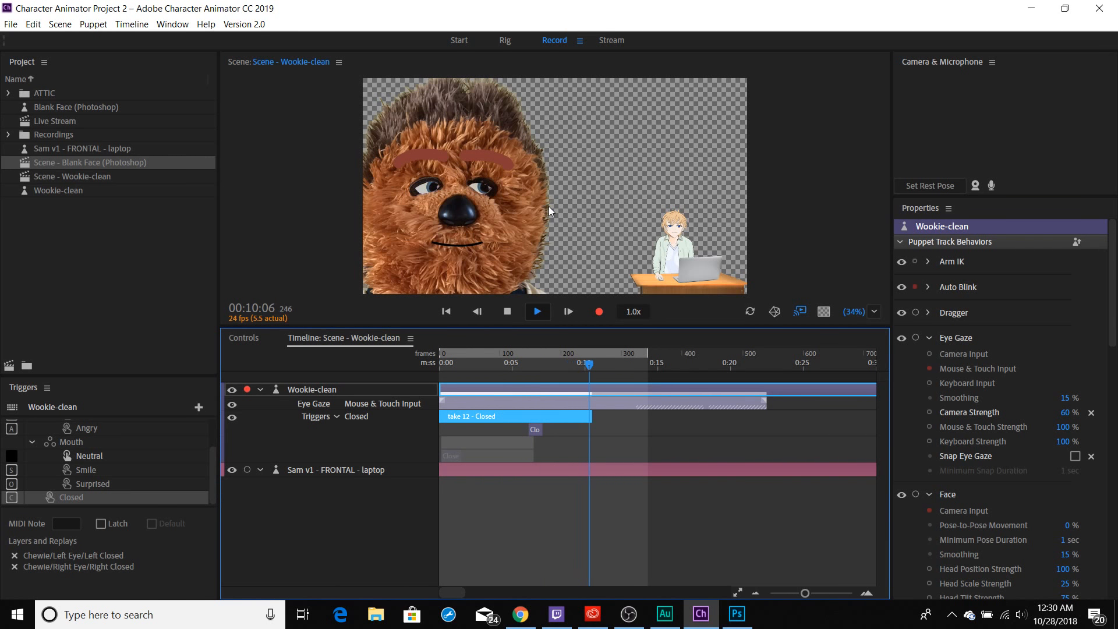
pyautogui.press('space')
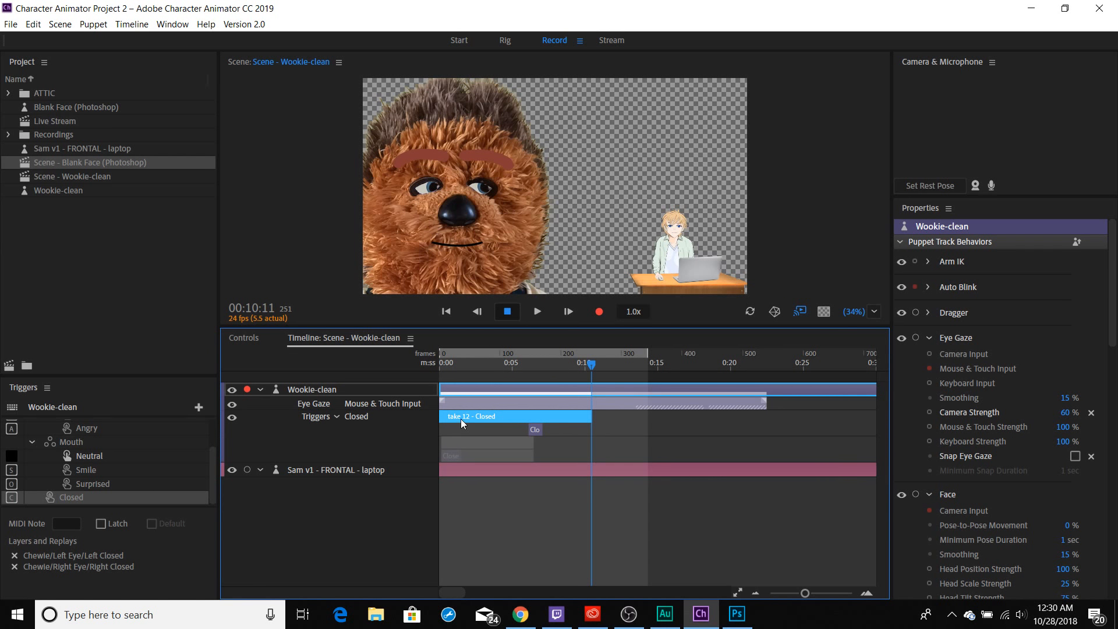
pyautogui.click(536, 429)
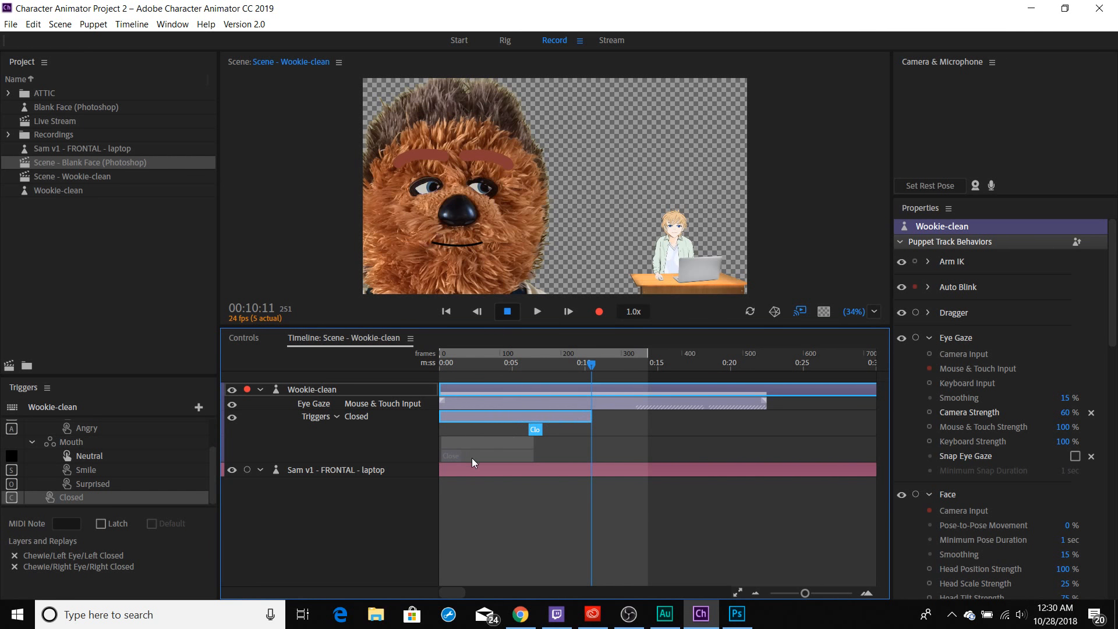
# Trim the second Closed take to run from about 5 to 7.5 seconds and play the scene from the start.
pyautogui.moveTo(441, 417); pyautogui.dragTo(517, 414)
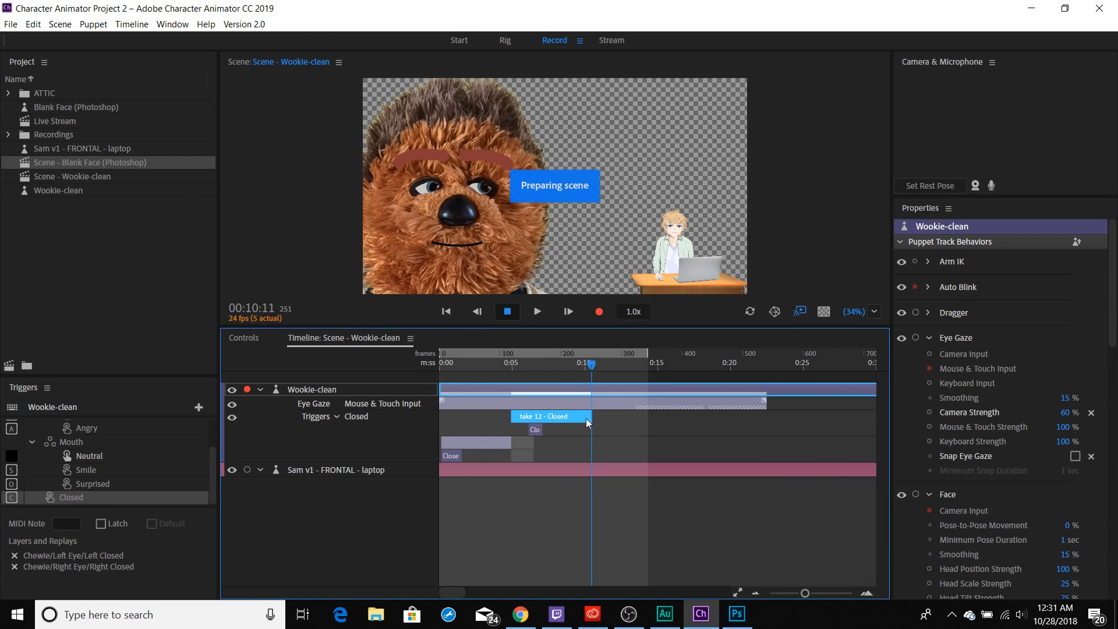
pyautogui.moveTo(589, 418); pyautogui.dragTo(550, 418)
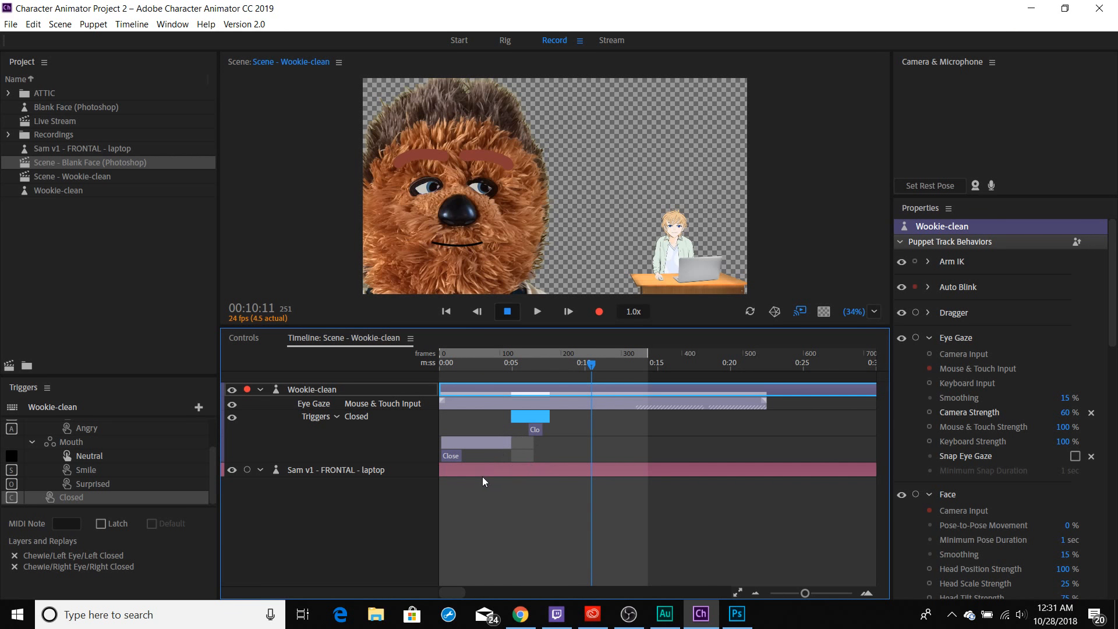
pyautogui.moveTo(450, 368); pyautogui.dragTo(401, 369)
pyautogui.press('space')
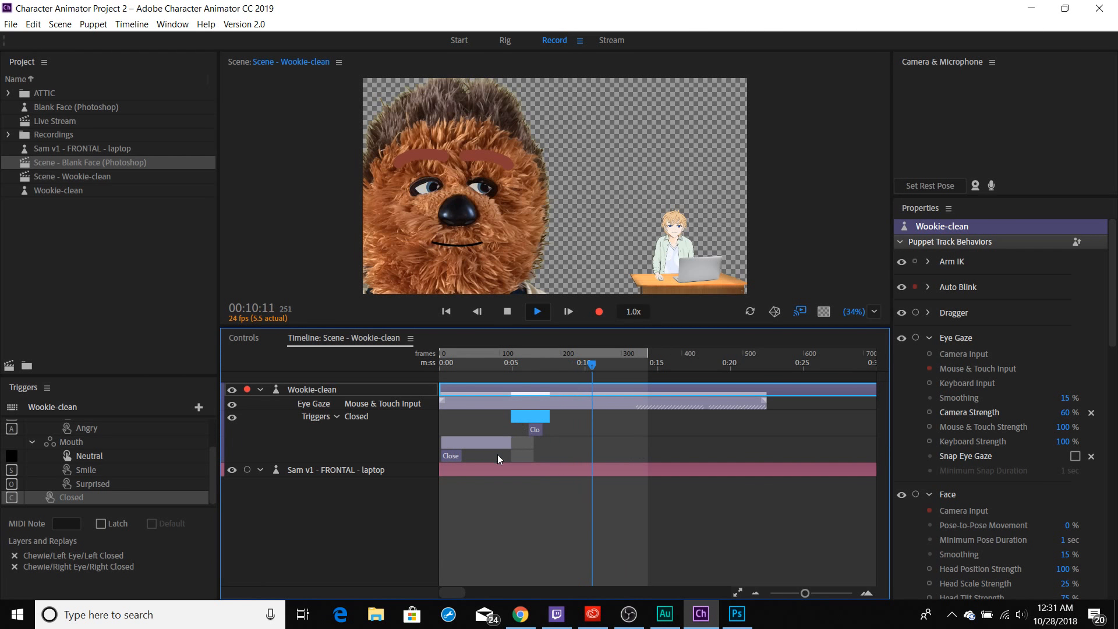
# Stop playback, delete the second Closed take, and move the remaining Closed take to the very start of the timeline.
pyautogui.press('space')
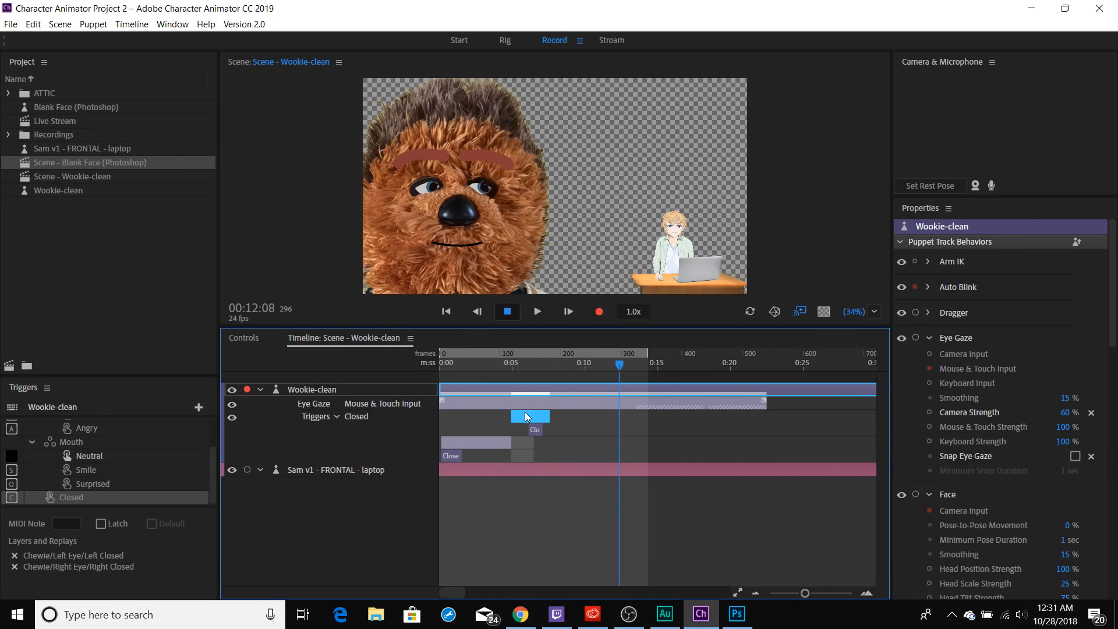
pyautogui.click(519, 428)
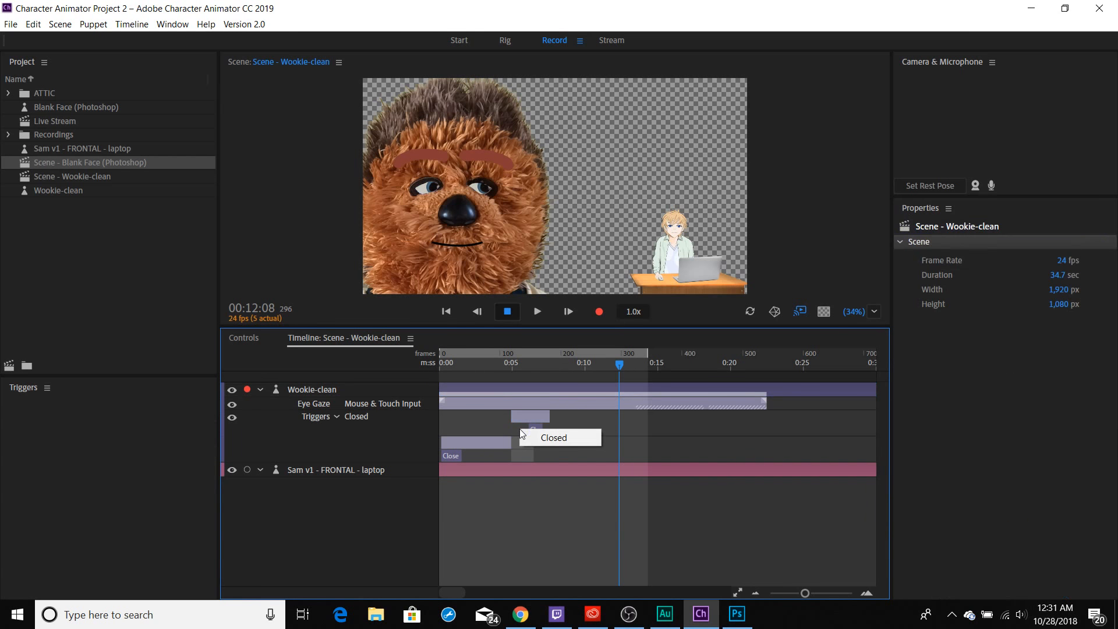
pyautogui.click(517, 418)
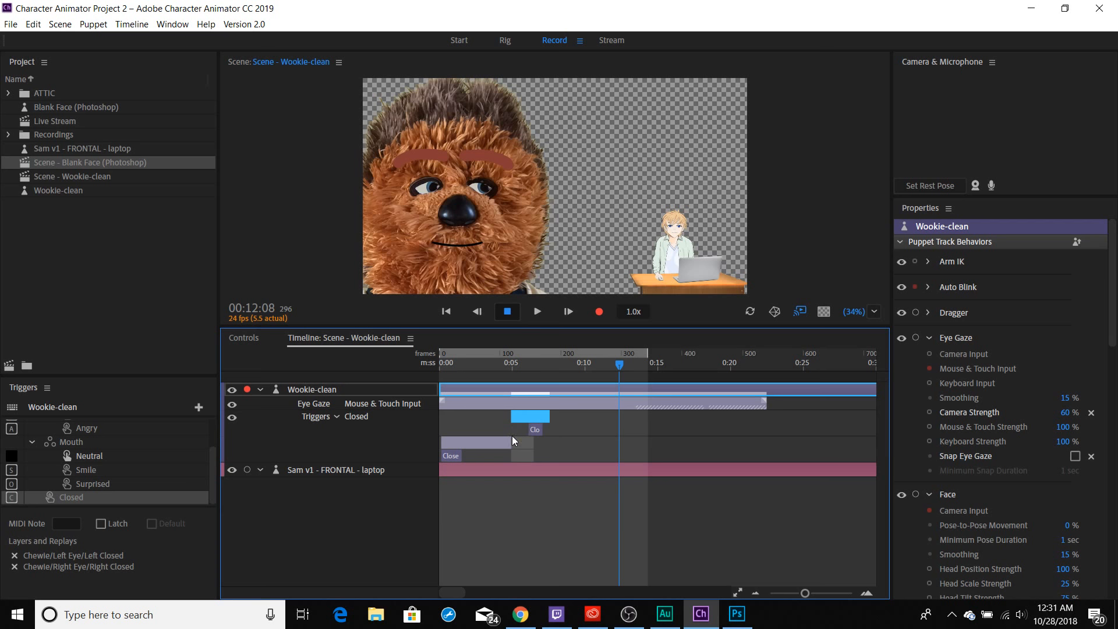
pyautogui.moveTo(511, 416); pyautogui.dragTo(523, 416)
pyautogui.press('Delete')
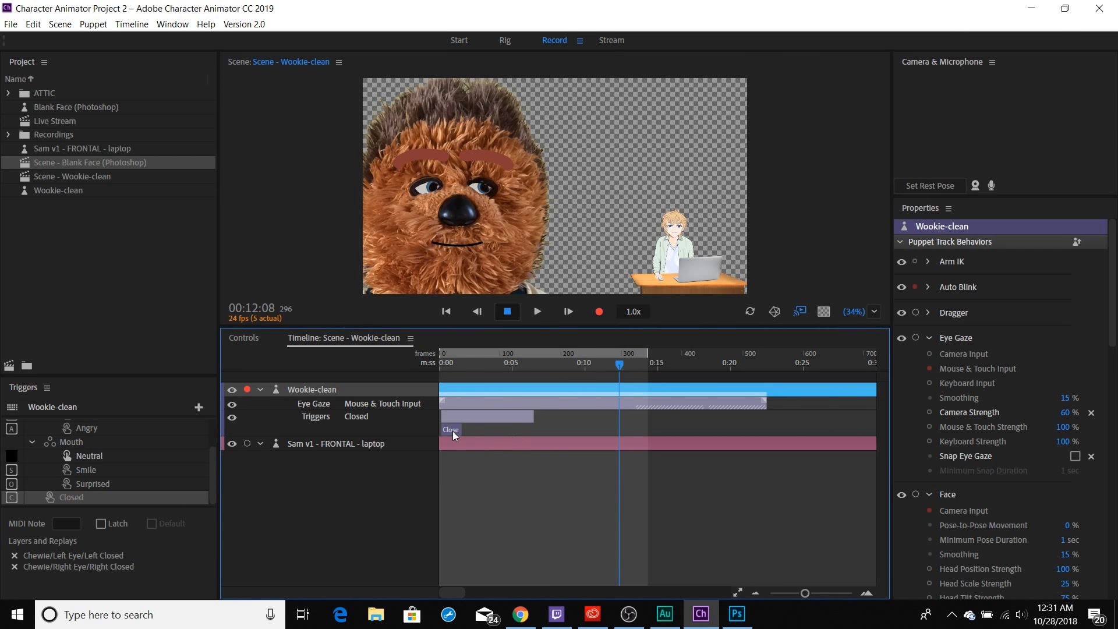
pyautogui.hotkey('ctrl', 'z')
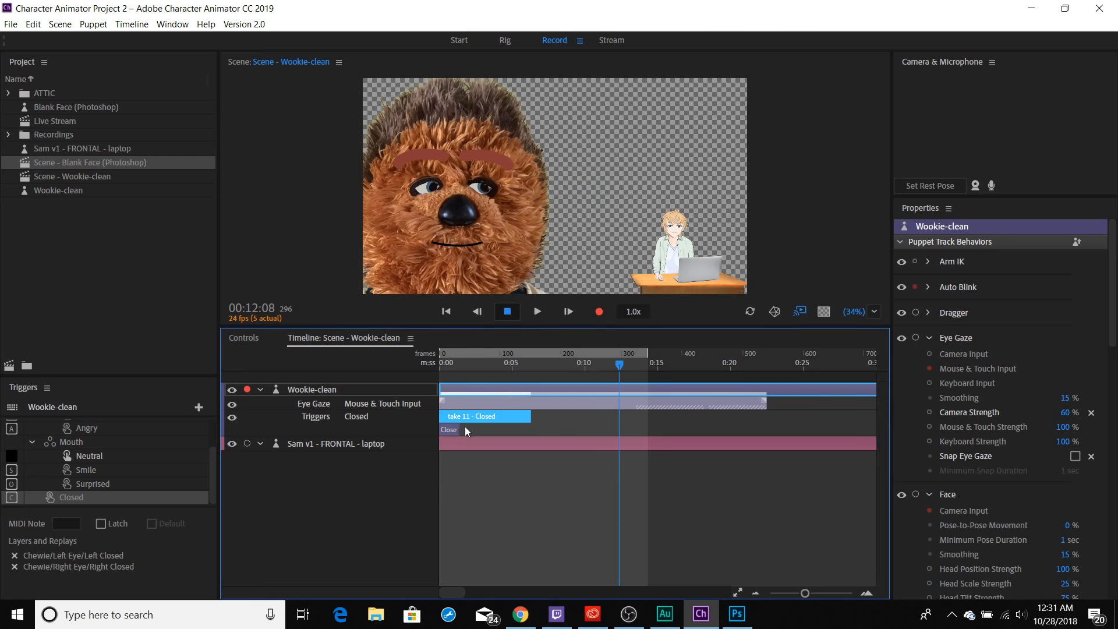
# Place the playhead at 00:13:00 and set Wookie-clean's Position X to 411.
pyautogui.click(464, 365)
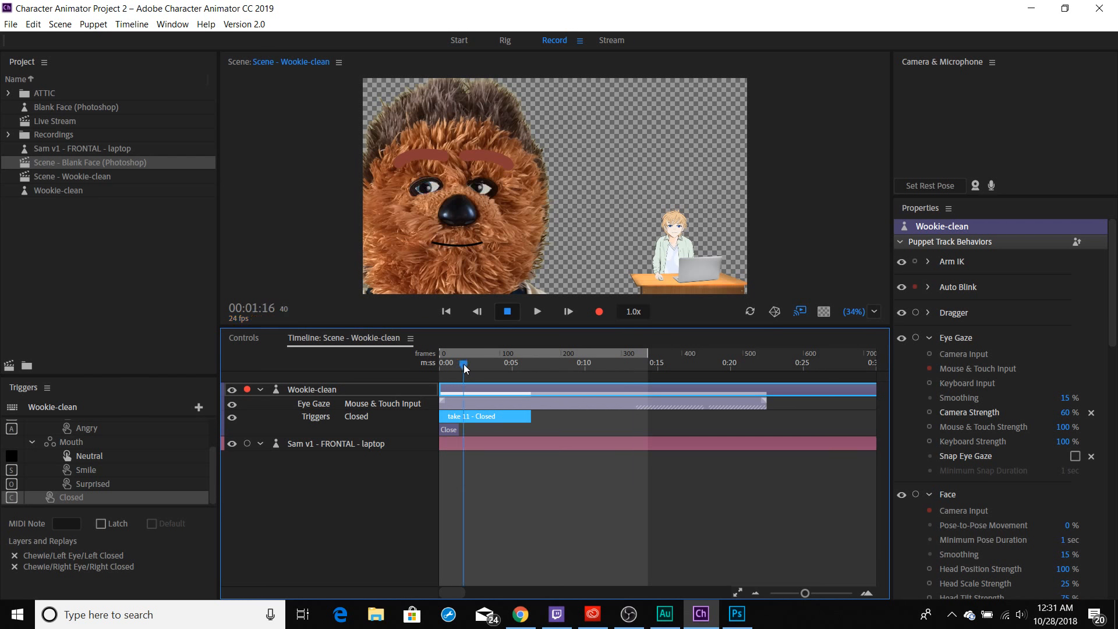
pyautogui.moveTo(464, 364); pyautogui.dragTo(629, 368)
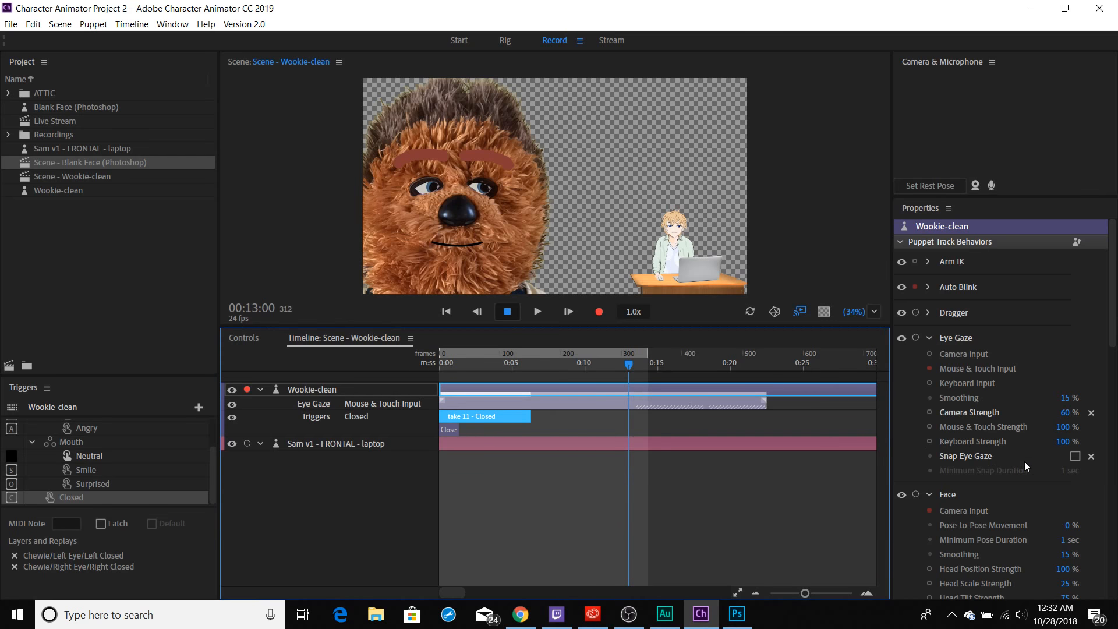
pyautogui.scroll(-15, 1025, 462)
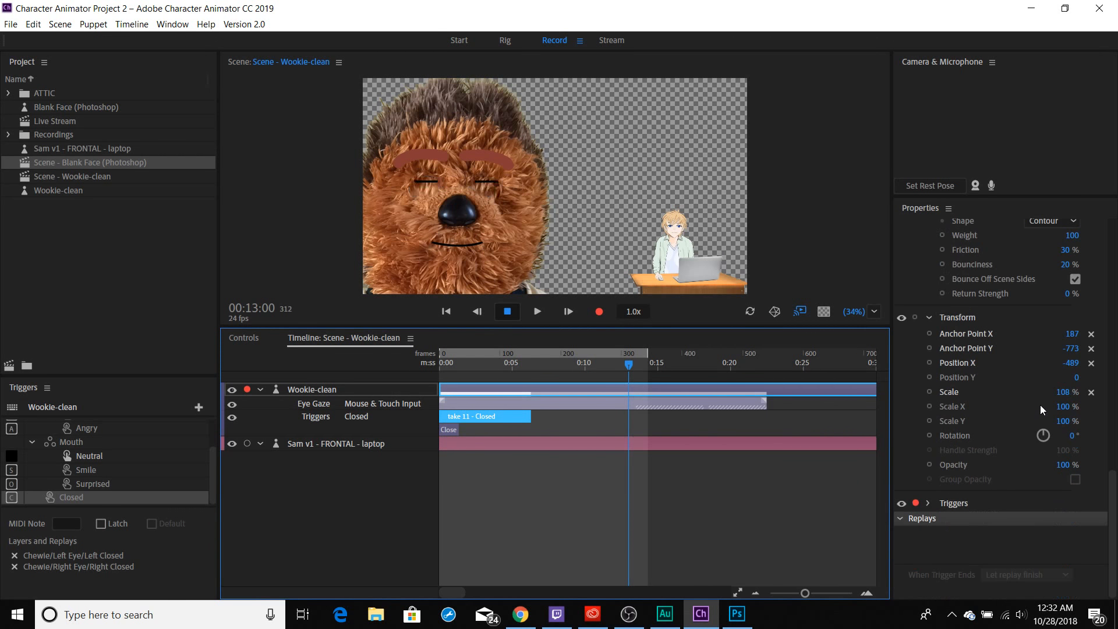
pyautogui.moveTo(1071, 363); pyautogui.dragTo(1117, 362)
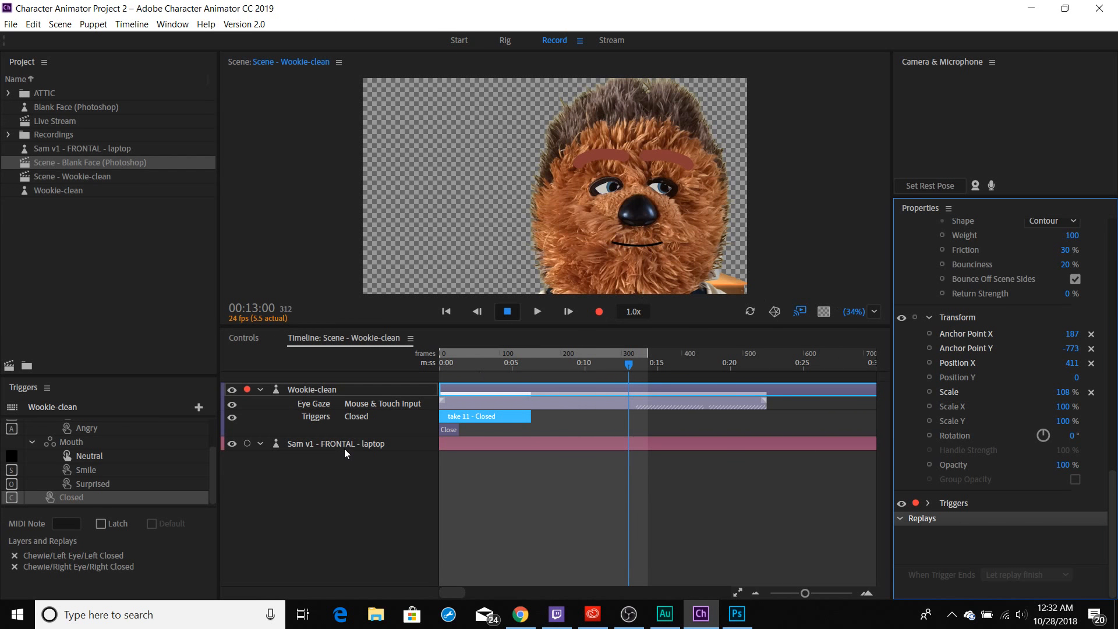
# Set the Sam v1 - FRONTAL - laptop puppet's Position X to -1,012 and move the playhead to 00:08:15.
pyautogui.click(359, 445)
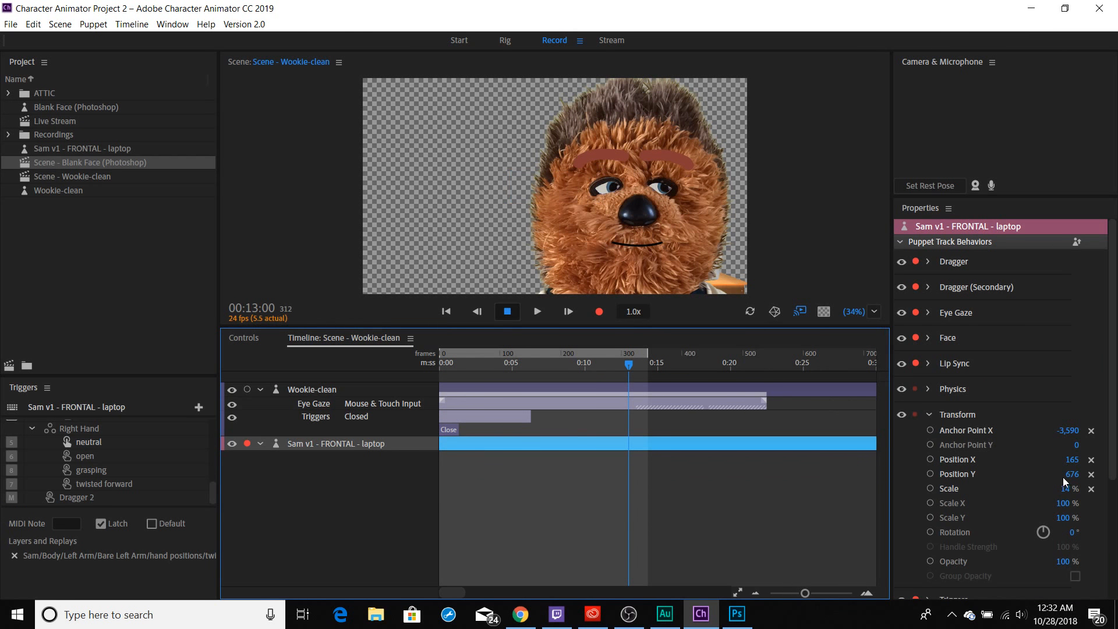
pyautogui.moveTo(1072, 460); pyautogui.dragTo(201, 432)
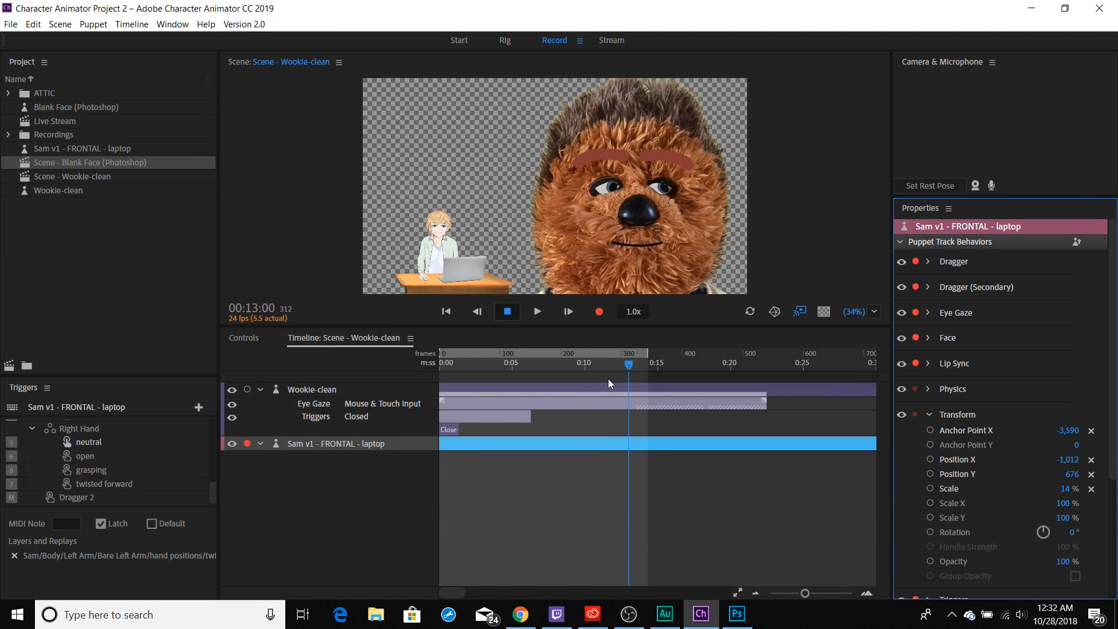
pyautogui.moveTo(626, 365); pyautogui.dragTo(565, 367)
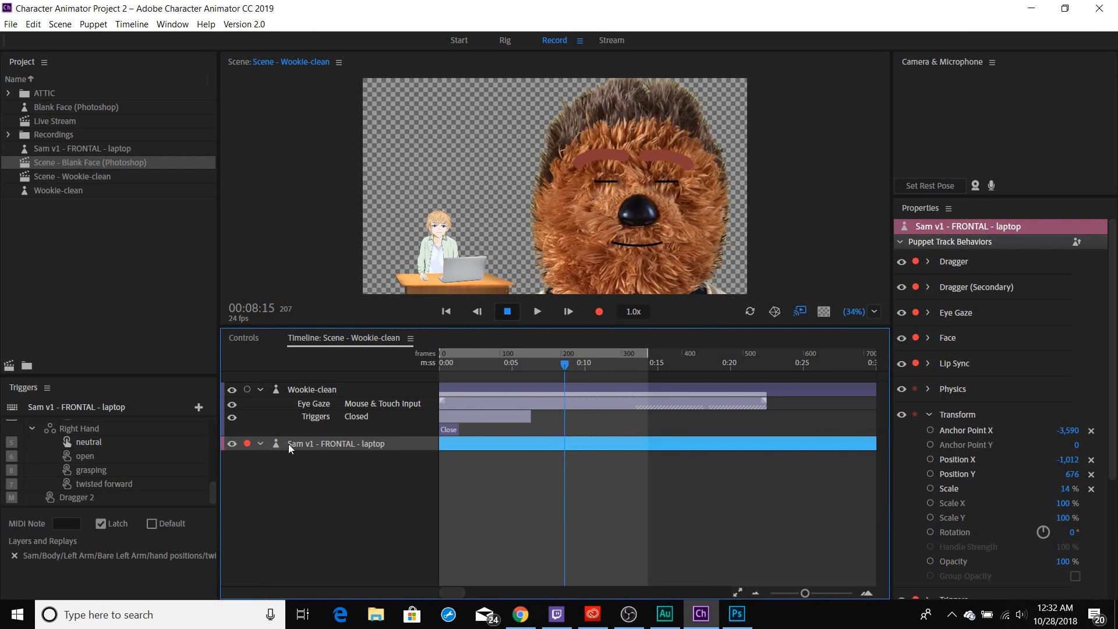
pyautogui.click(308, 390)
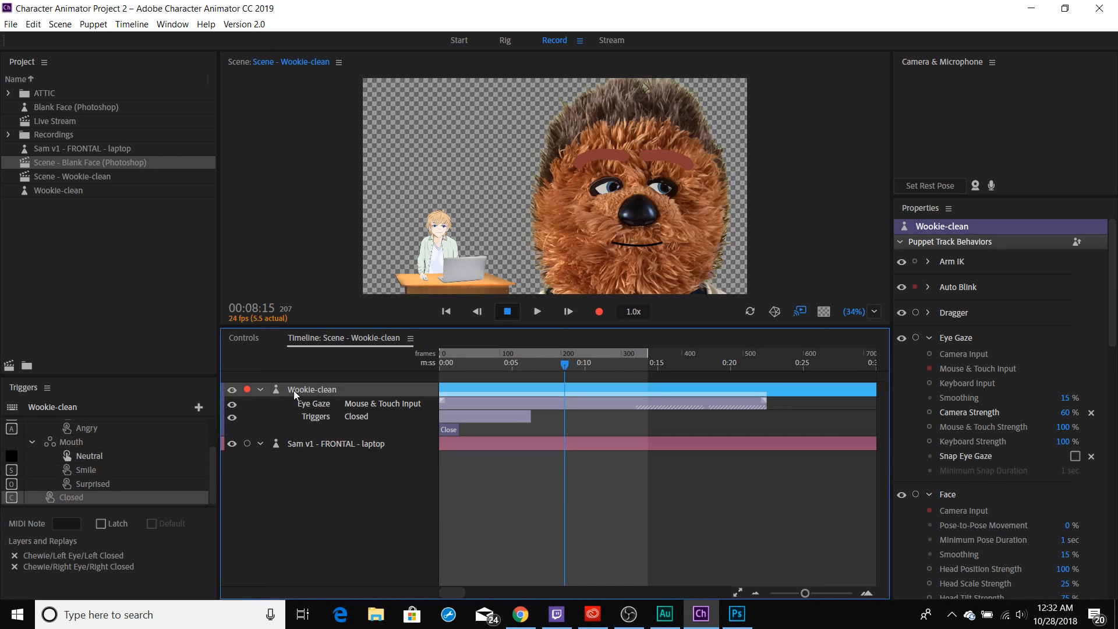
pyautogui.click(302, 443)
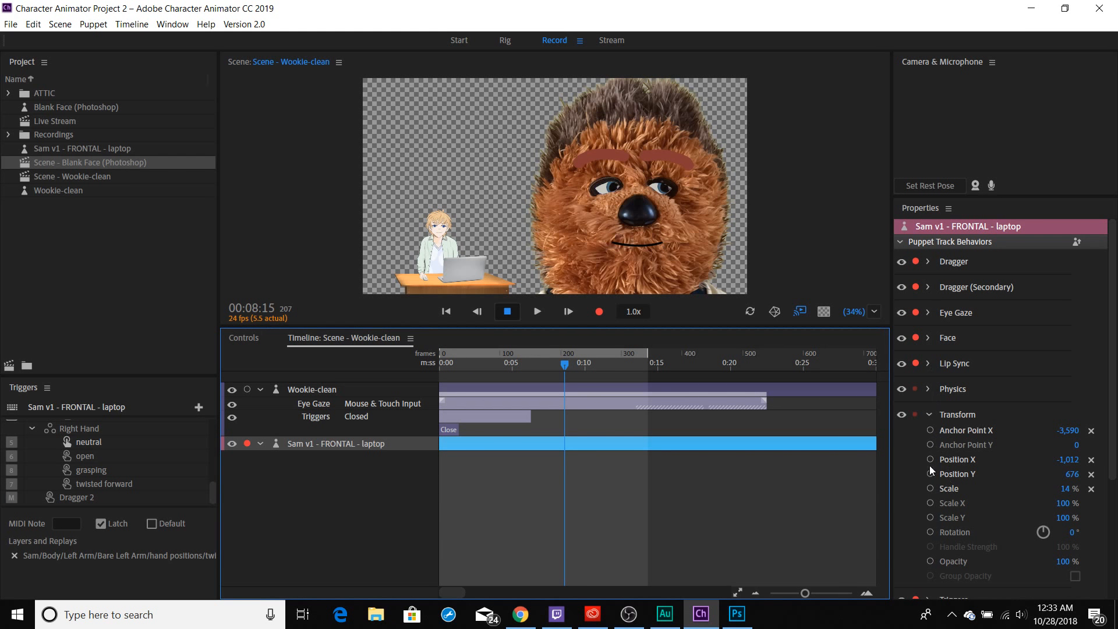
pyautogui.click(931, 430)
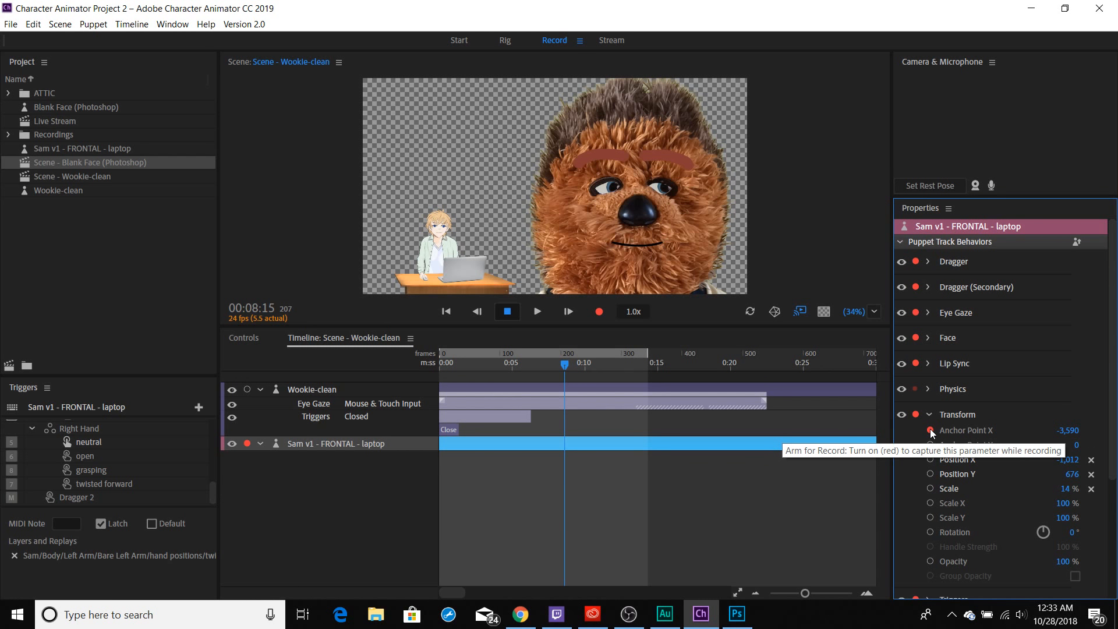
pyautogui.click(931, 430)
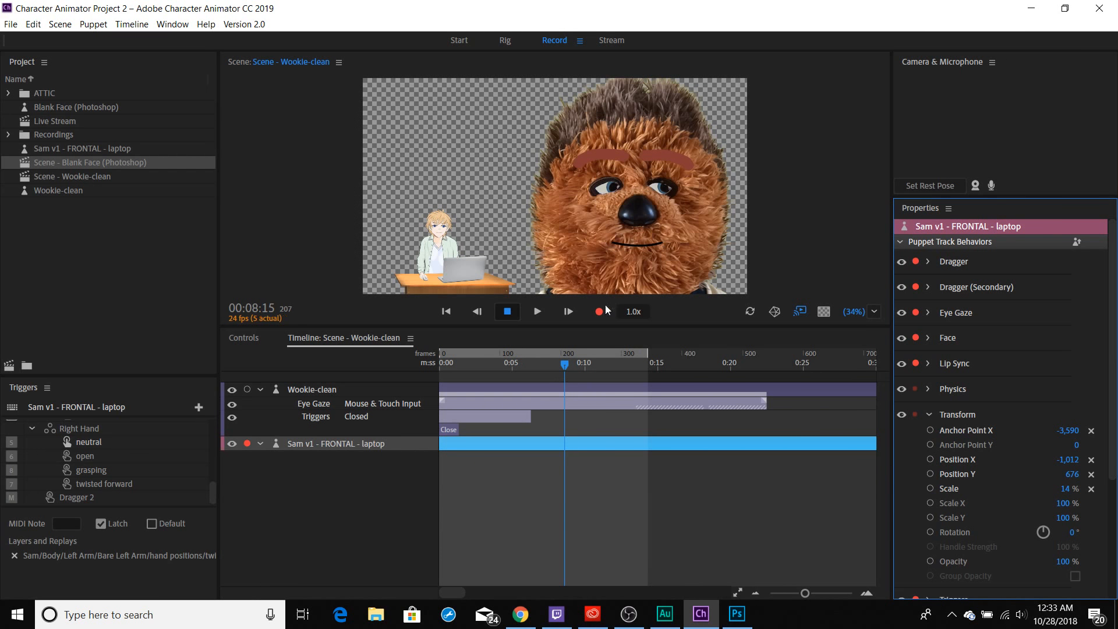
pyautogui.click(466, 192)
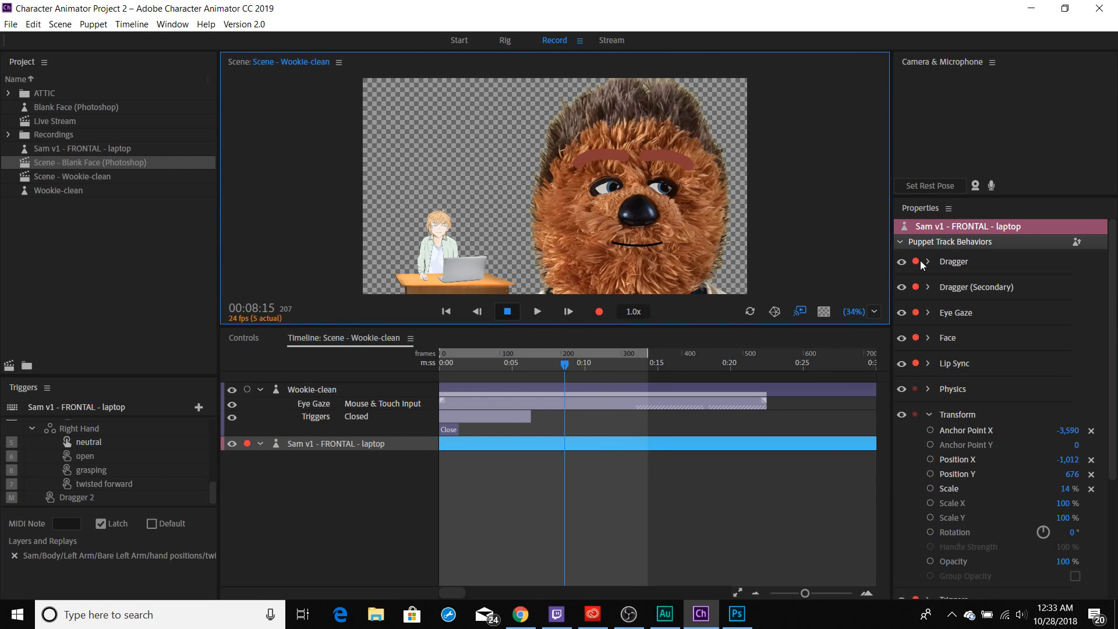
# Arm Wookie-clean's Eye Gaze behavior, record a gaze take from 00:08:15 to about 00:10:12, and play the scene back from near its start.
pyautogui.click(348, 390)
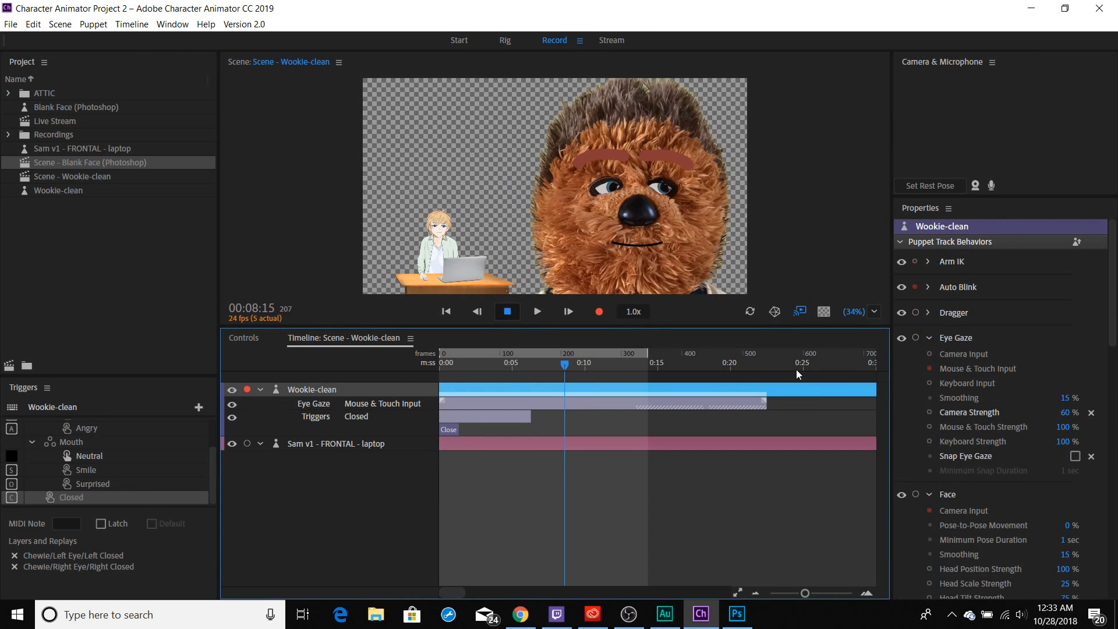
pyautogui.click(915, 338)
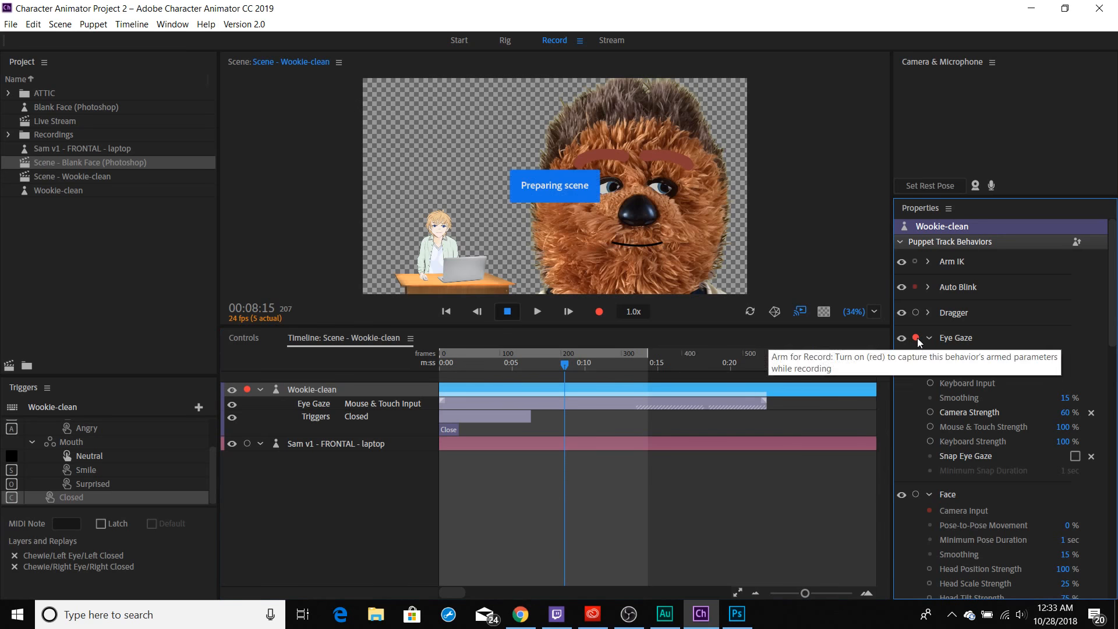
pyautogui.click(432, 183)
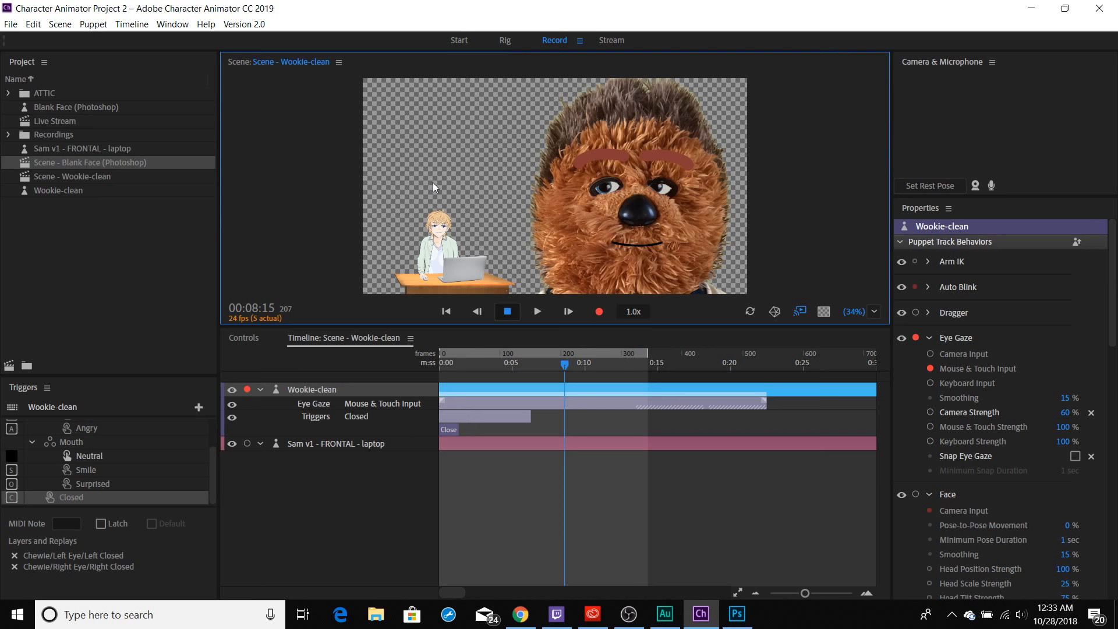
pyautogui.hotkey('ctrl', 'r')
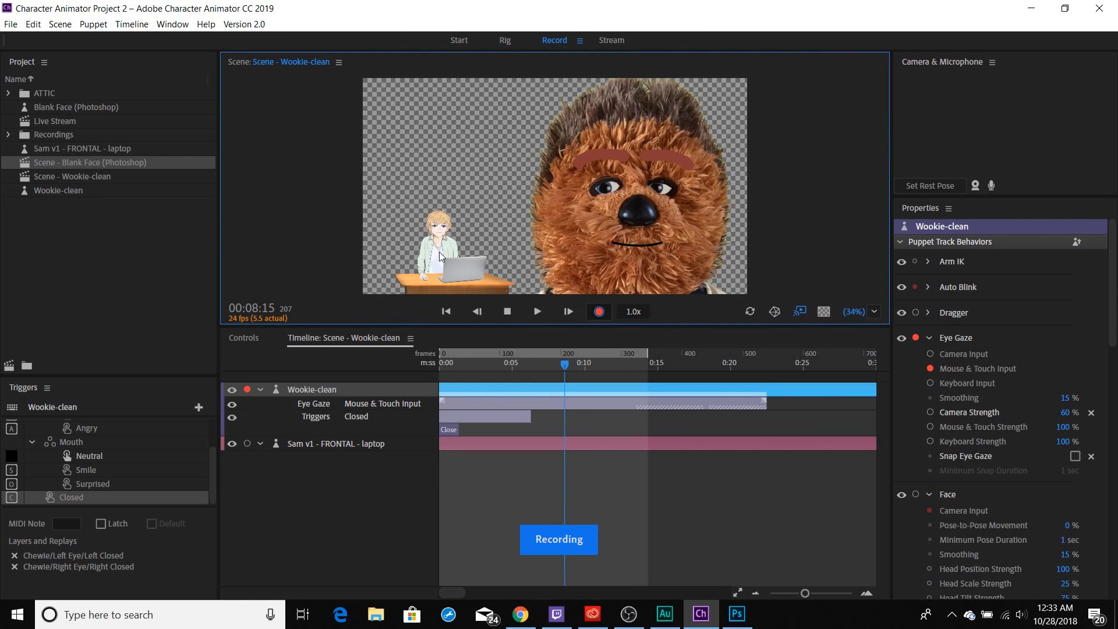
pyautogui.press('space')
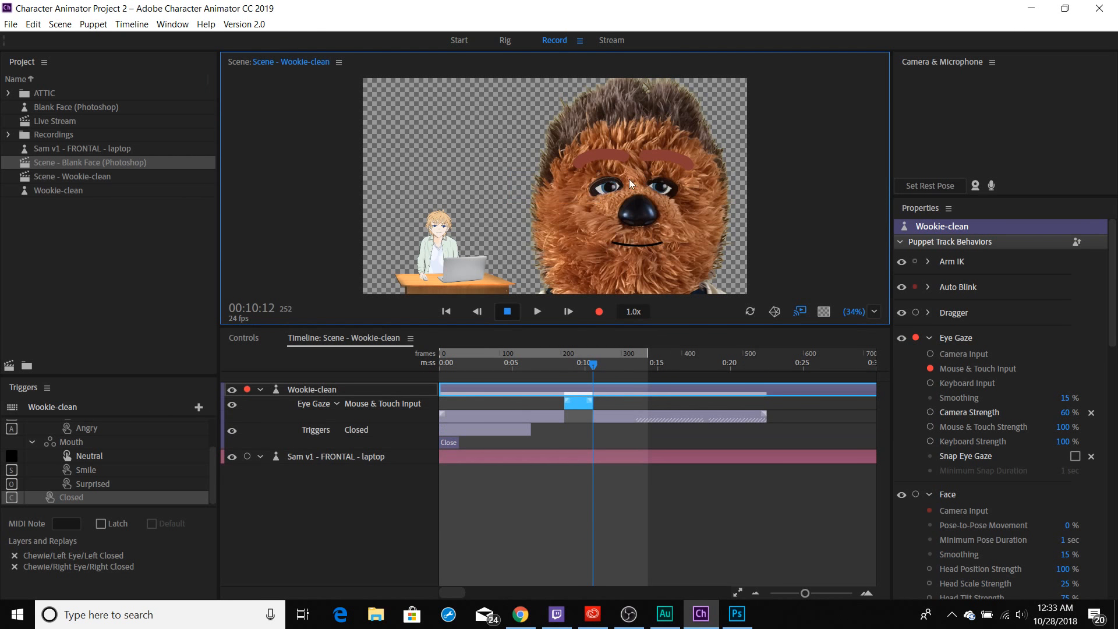
pyautogui.click(470, 364)
pyautogui.press('space')
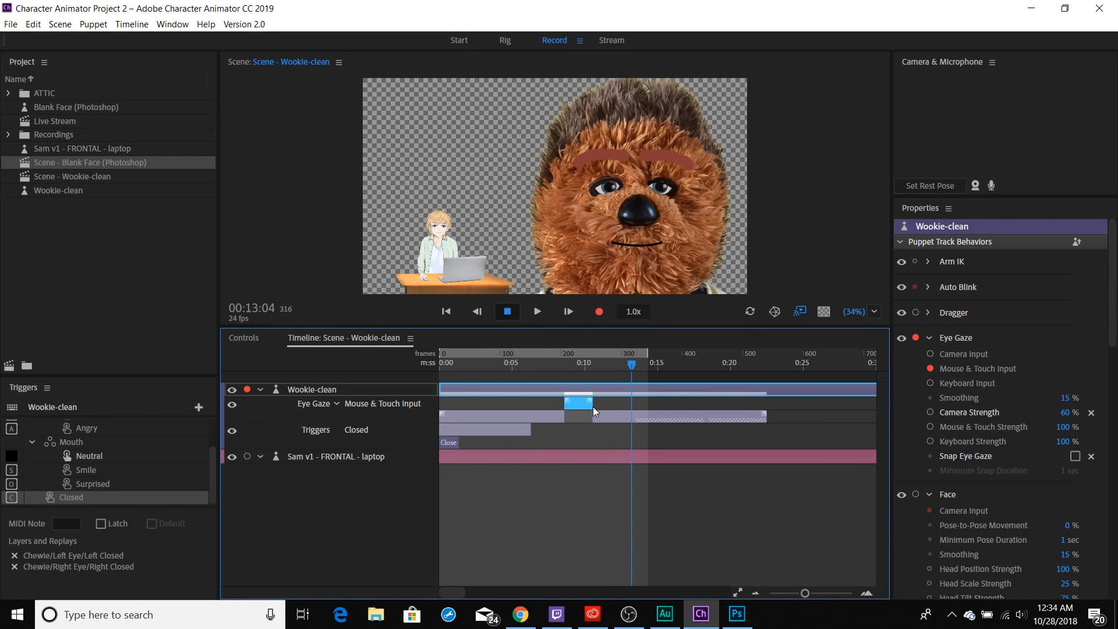
# Extend the new Eye Gaze take's end to about 12 seconds and add a blend-in and a blend-out ramp to it.
pyautogui.moveTo(593, 406); pyautogui.dragTo(613, 405)
pyautogui.moveTo(547, 369); pyautogui.dragTo(561, 370)
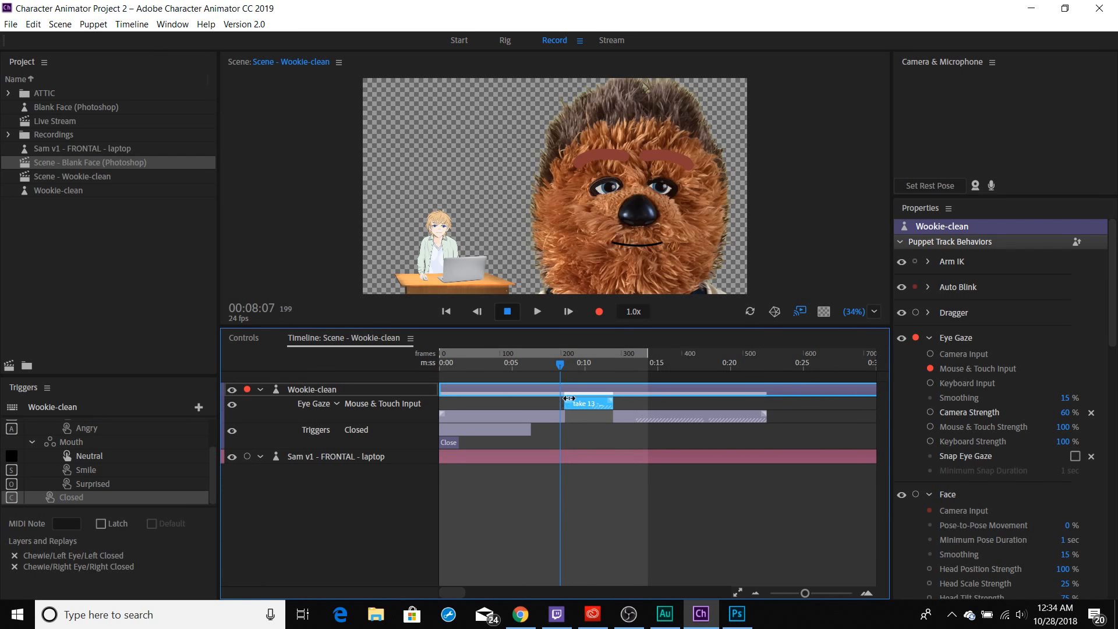
pyautogui.moveTo(569, 398); pyautogui.dragTo(575, 398)
pyautogui.moveTo(606, 402); pyautogui.dragTo(599, 399)
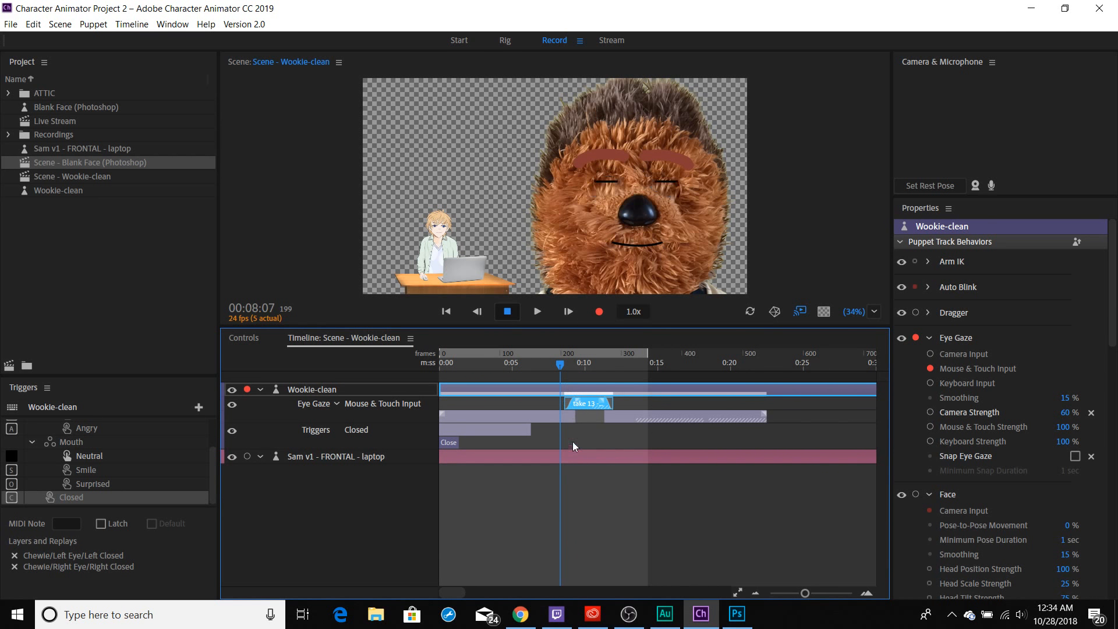
# Play the scene from 00:06:19 to review the blended Eye Gaze take, and view the playback and recording speed options.
pyautogui.moveTo(563, 361); pyautogui.dragTo(539, 368)
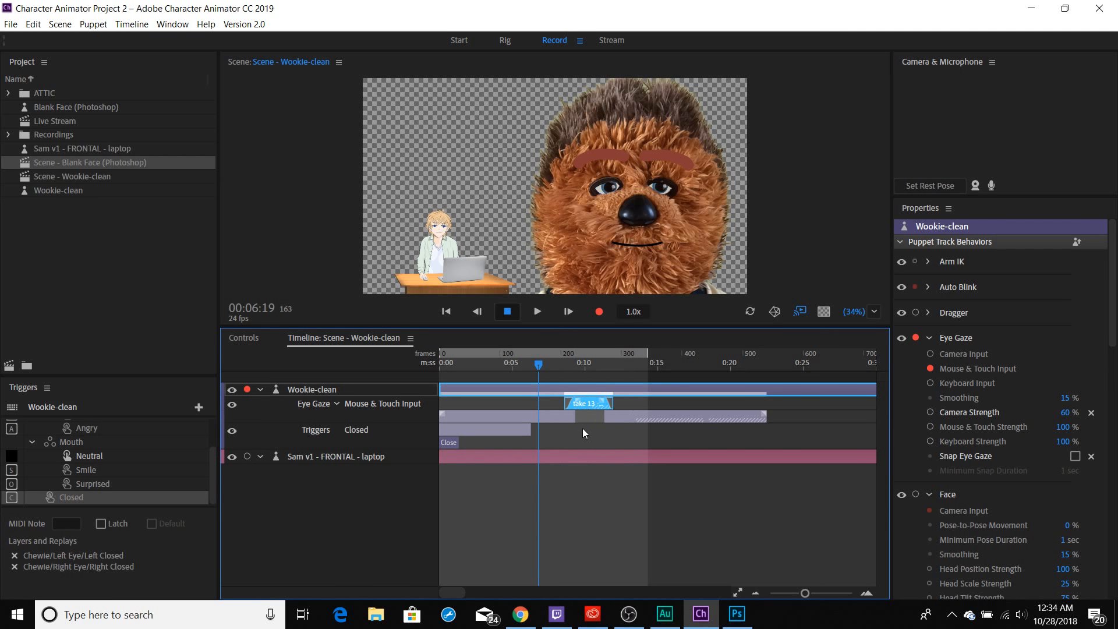
pyautogui.press('space')
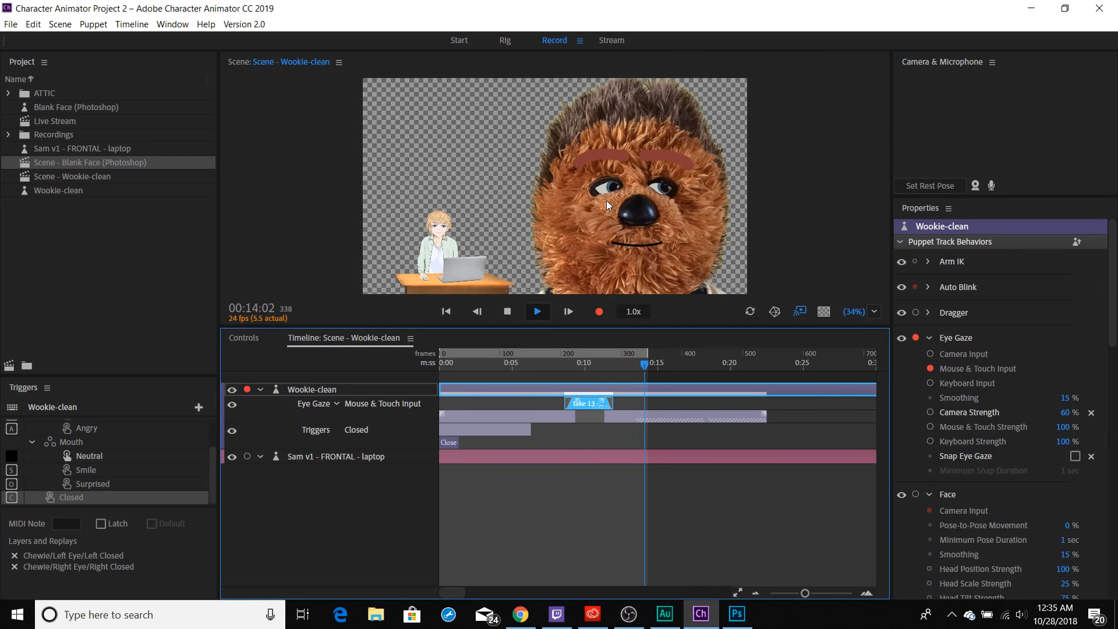
pyautogui.press('space')
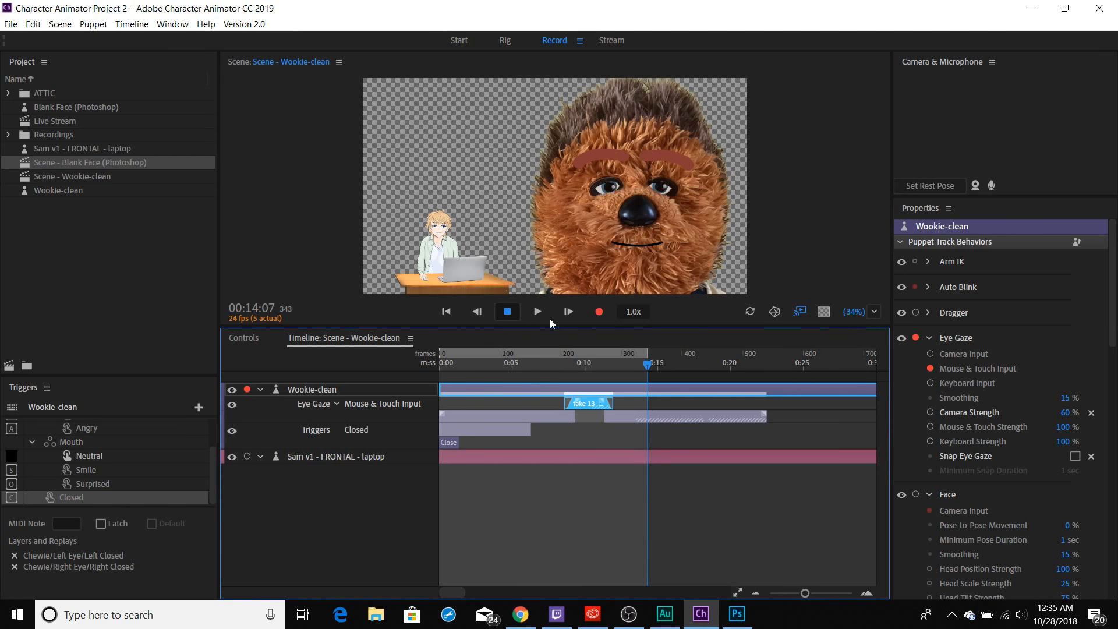
pyautogui.click(635, 312)
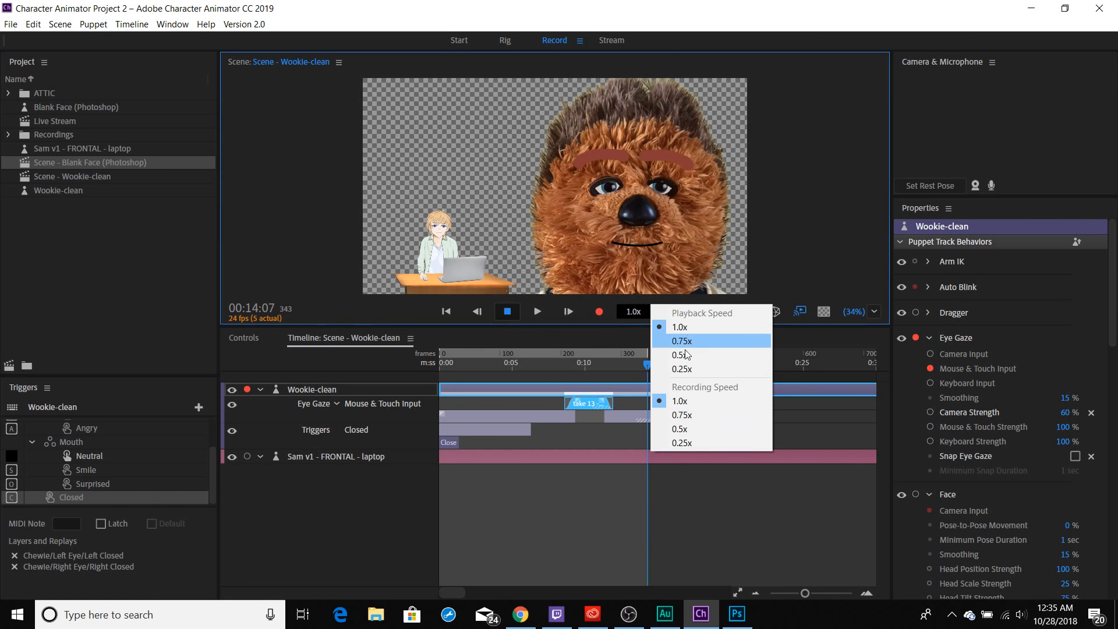
pyautogui.click(613, 265)
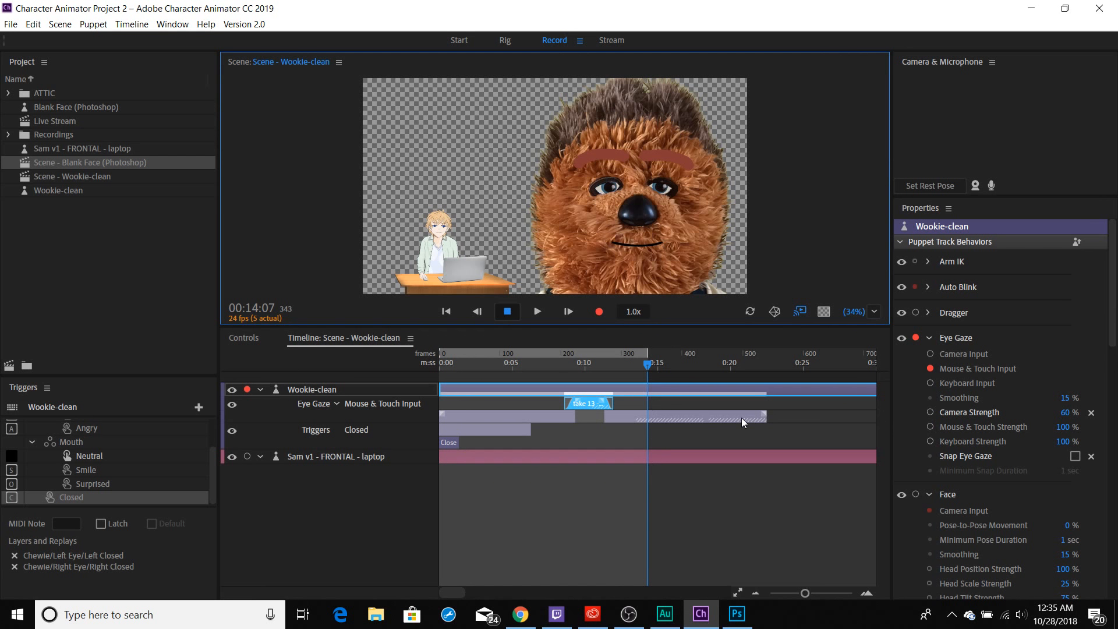
# Split the older, long Eye Gaze take at 00:10:07 and move its second part to start at about 12 seconds.
pyautogui.click(587, 419)
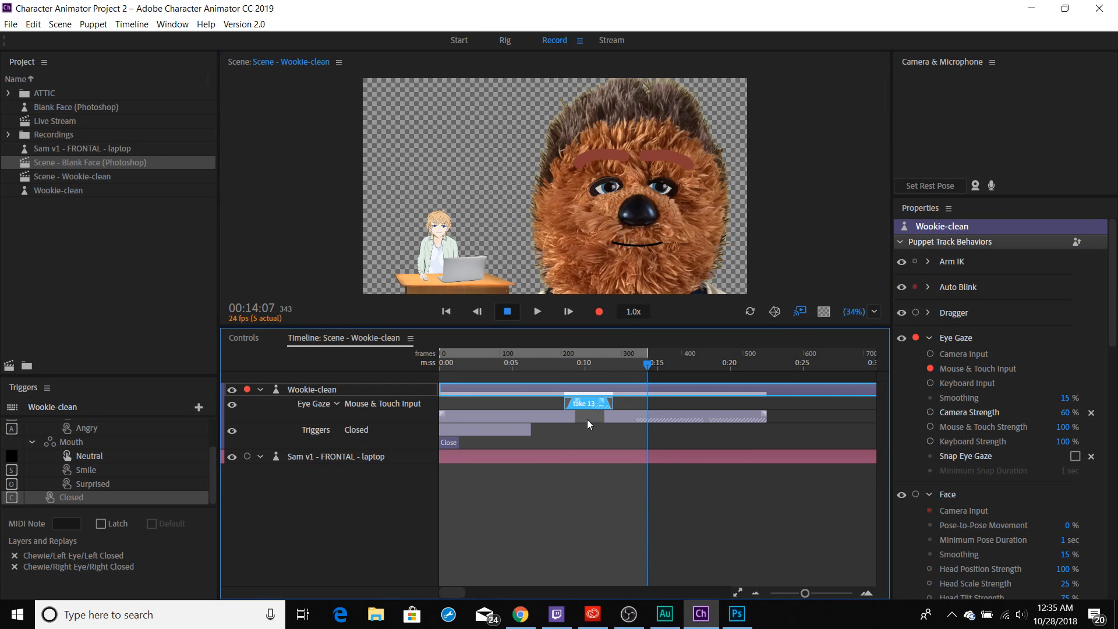
pyautogui.click(589, 364)
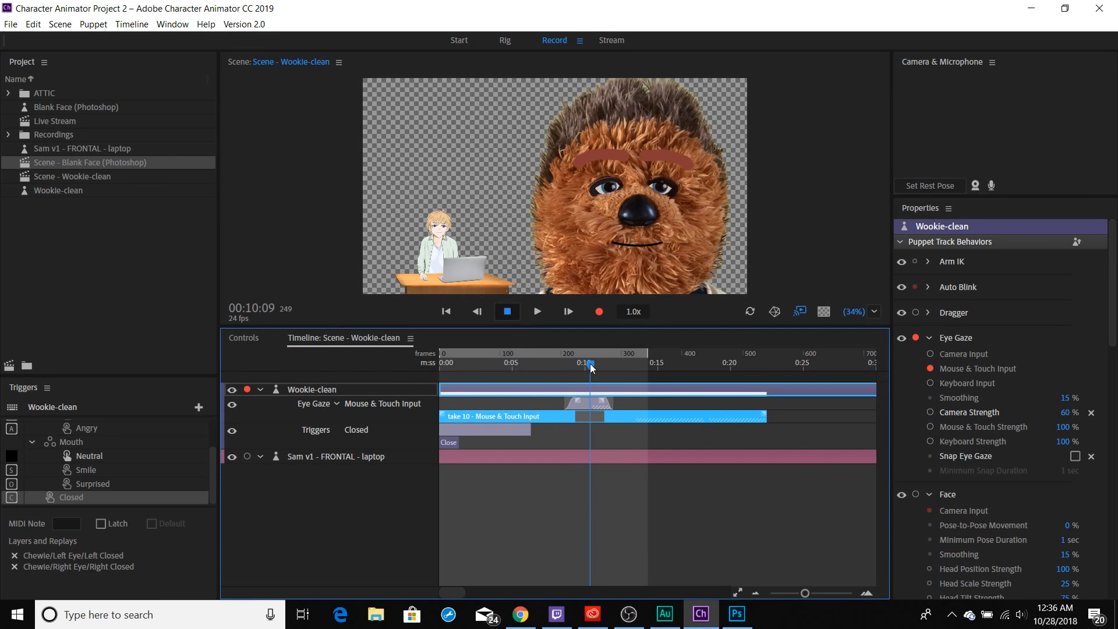
pyautogui.moveTo(590, 365); pyautogui.dragTo(589, 365)
pyautogui.click(33, 25)
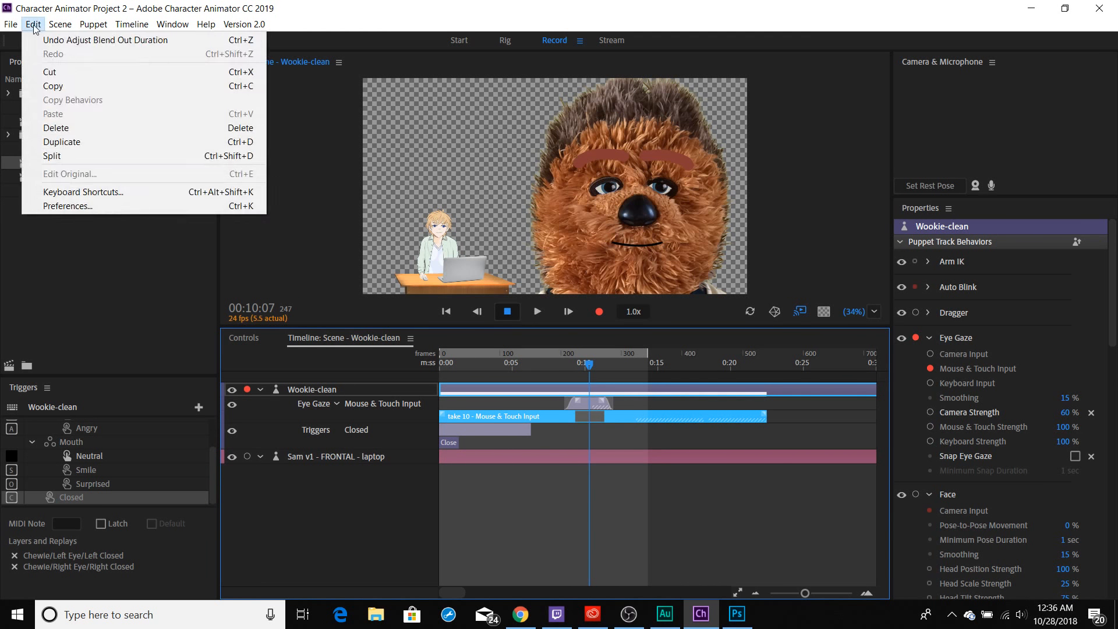
pyautogui.click(67, 152)
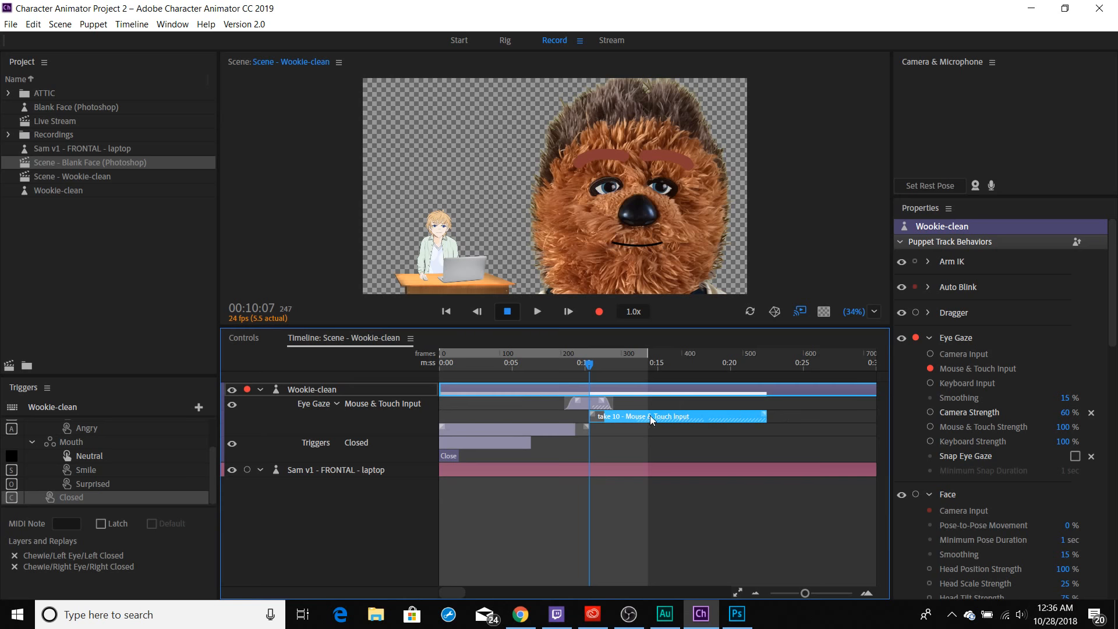
pyautogui.moveTo(656, 415); pyautogui.dragTo(679, 413)
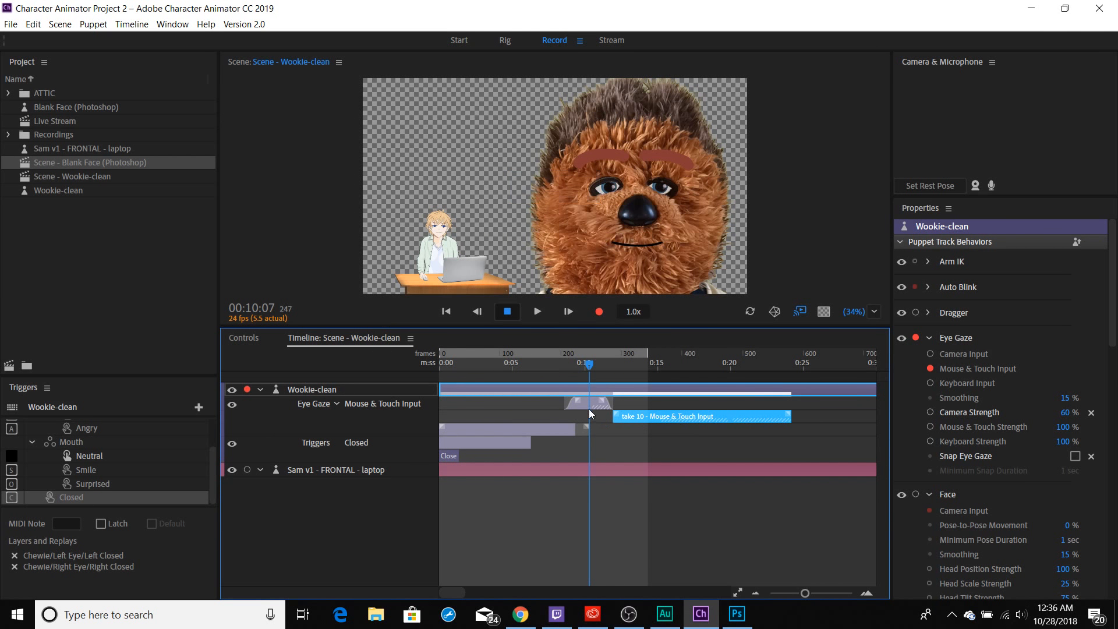
# Move the short blended Eye Gaze take to start at about 9.5 seconds and play the scene to review it.
pyautogui.moveTo(585, 406); pyautogui.dragTo(596, 406)
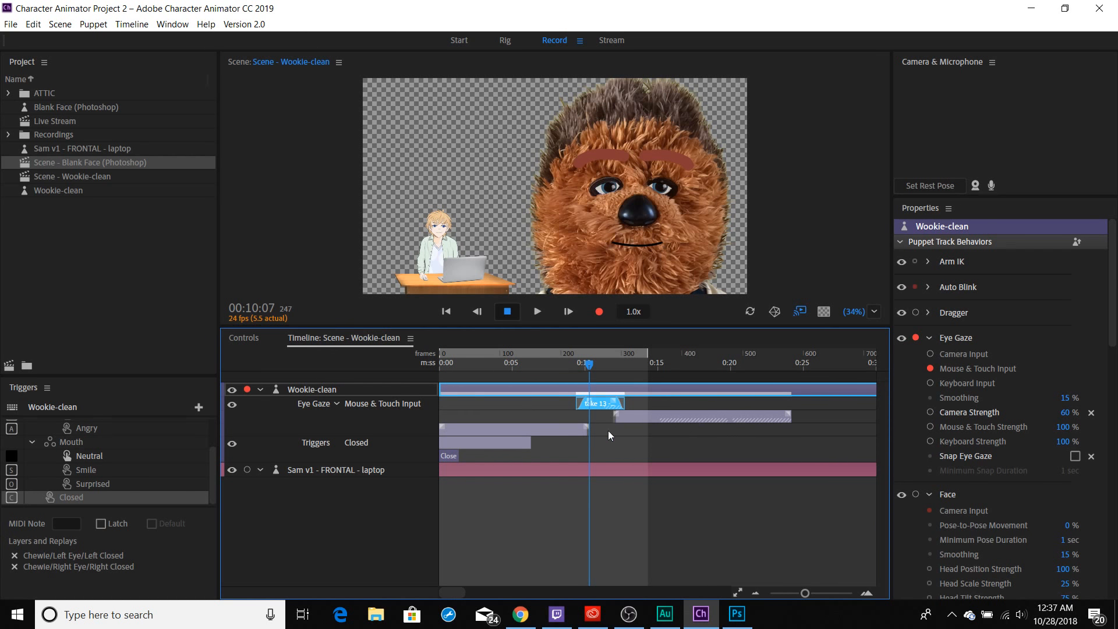
pyautogui.click(522, 371)
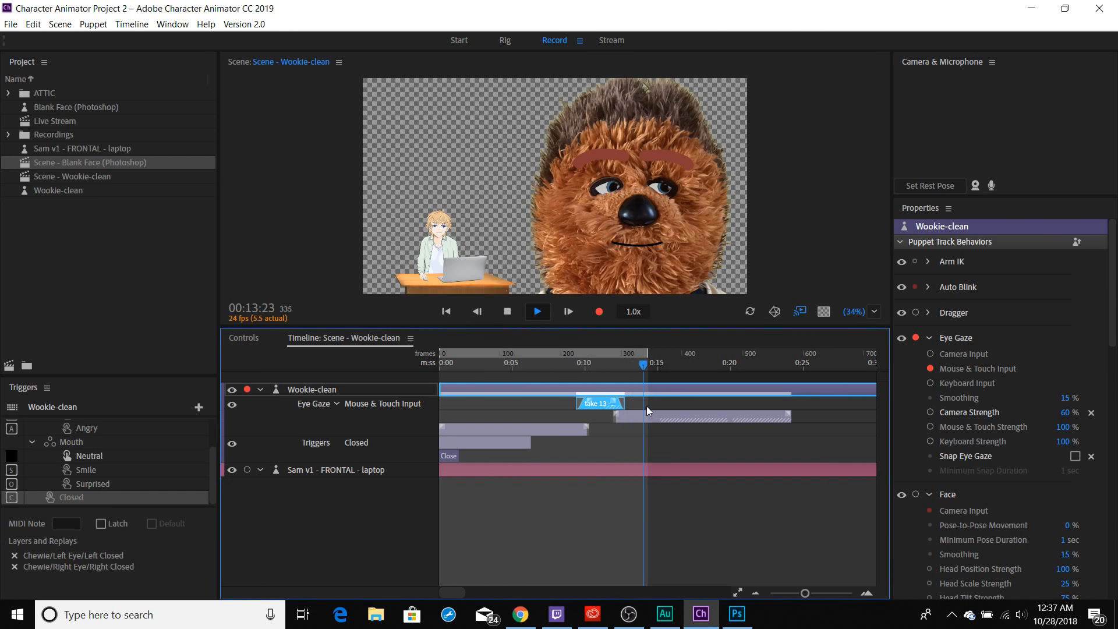
pyautogui.press('space')
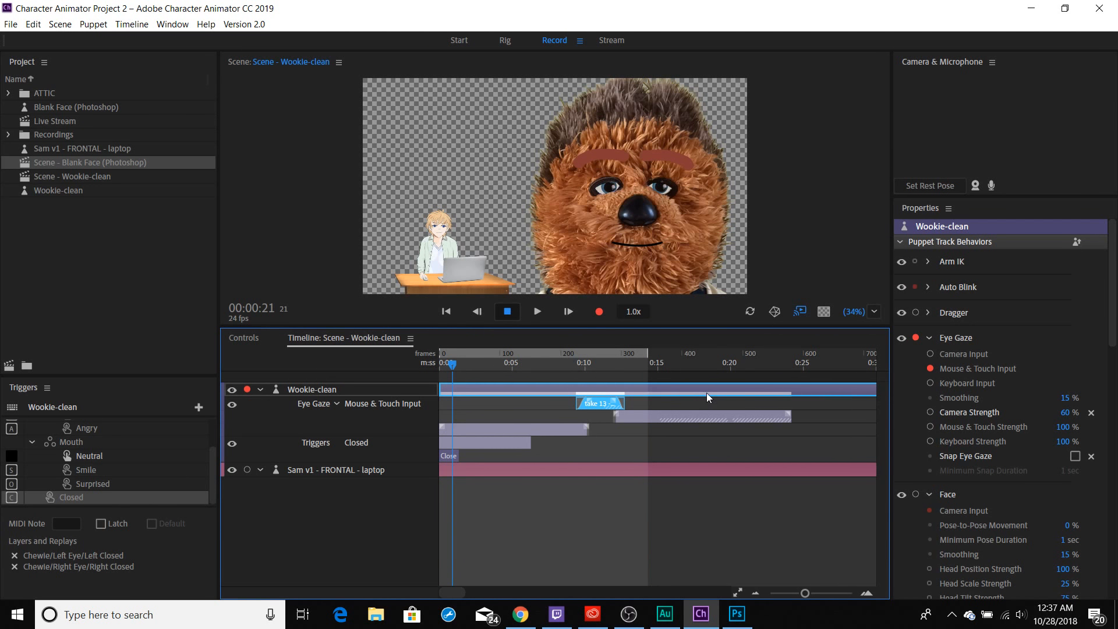
# Trim the two parts of take 10 to meet at about 10.5 seconds and delete the short blended take 13 above them.
pyautogui.click(511, 429)
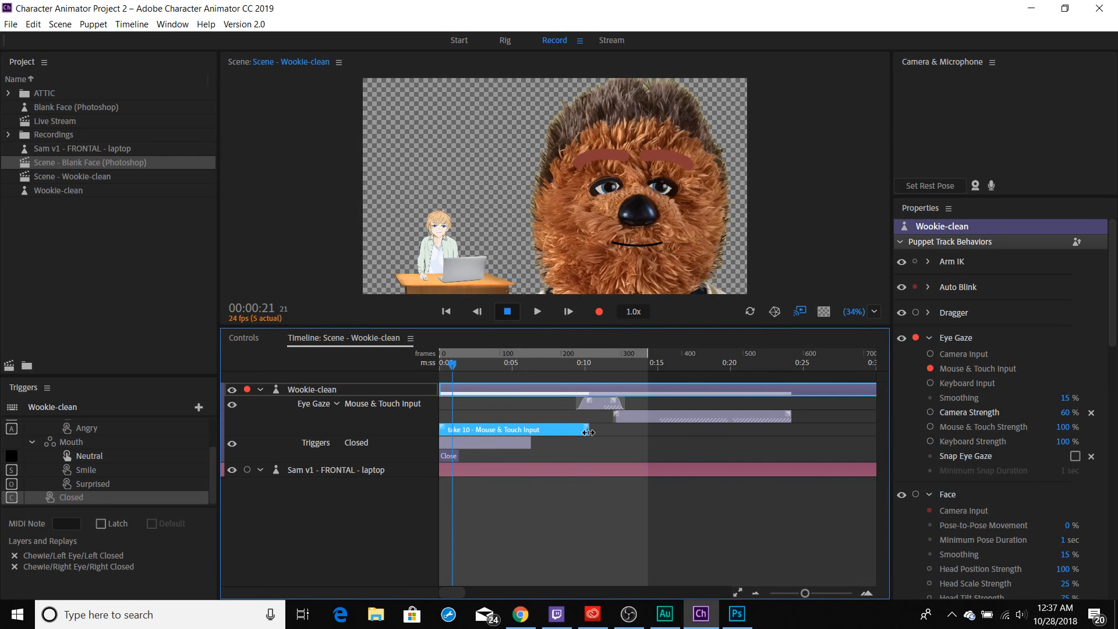
pyautogui.moveTo(588, 432)
pyautogui.mouseDown()
pyautogui.moveTo(701, 434)
pyautogui.moveTo(547, 433)
pyautogui.moveTo(581, 432)
pyautogui.mouseUp()
pyautogui.click(667, 418)
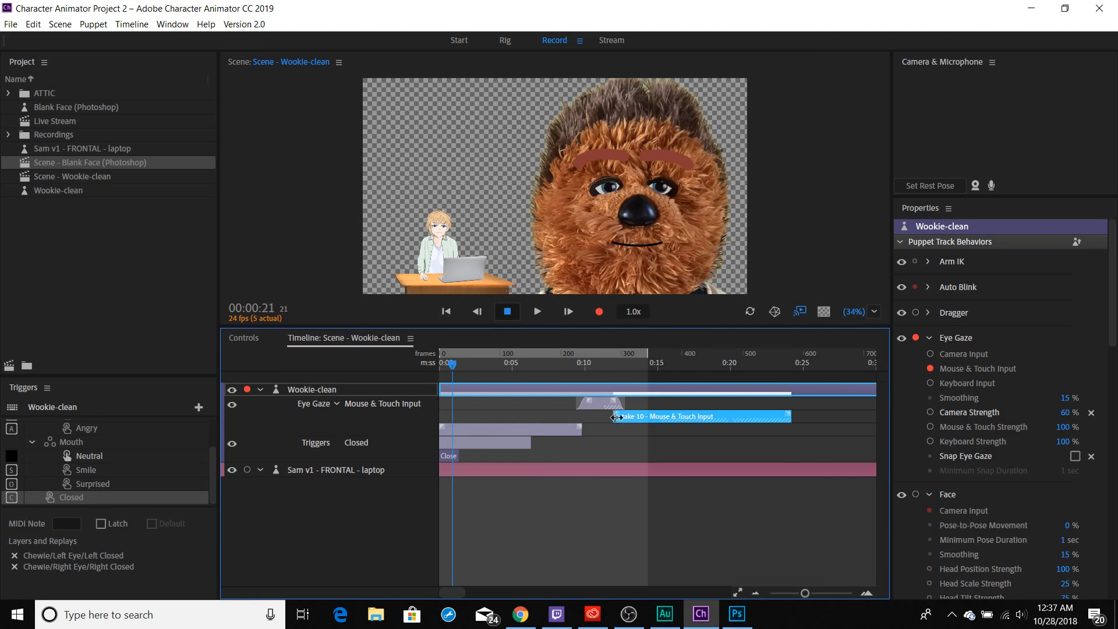
pyautogui.moveTo(616, 418)
pyautogui.mouseDown()
pyautogui.moveTo(457, 418)
pyautogui.moveTo(618, 415)
pyautogui.mouseUp()
pyautogui.moveTo(581, 431); pyautogui.dragTo(591, 432)
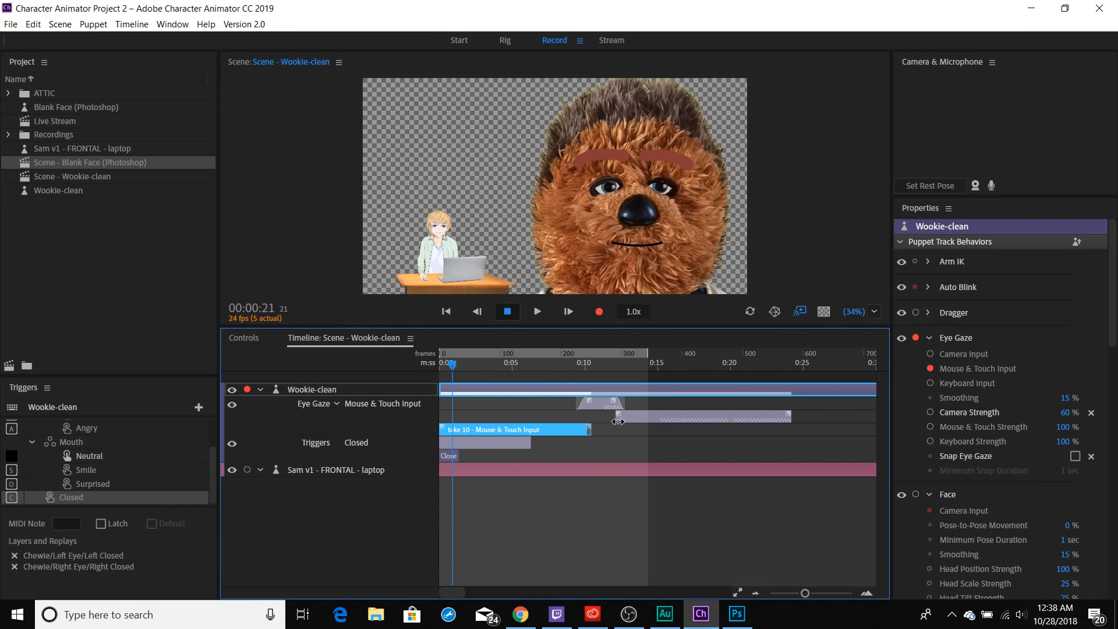
pyautogui.moveTo(616, 421); pyautogui.dragTo(610, 425)
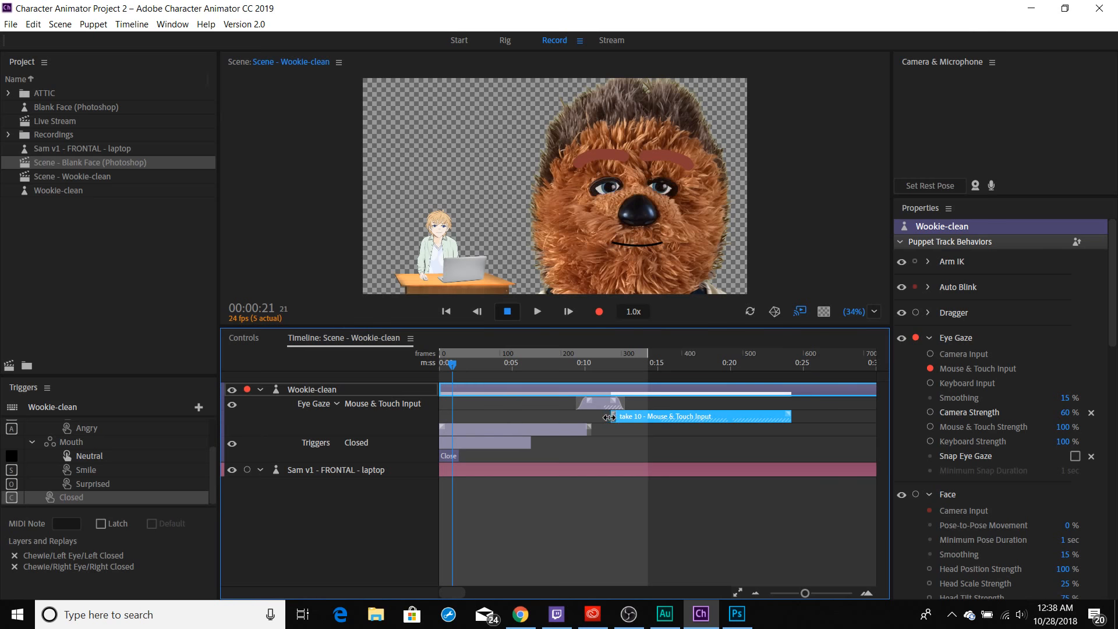
pyautogui.moveTo(610, 417); pyautogui.dragTo(592, 417)
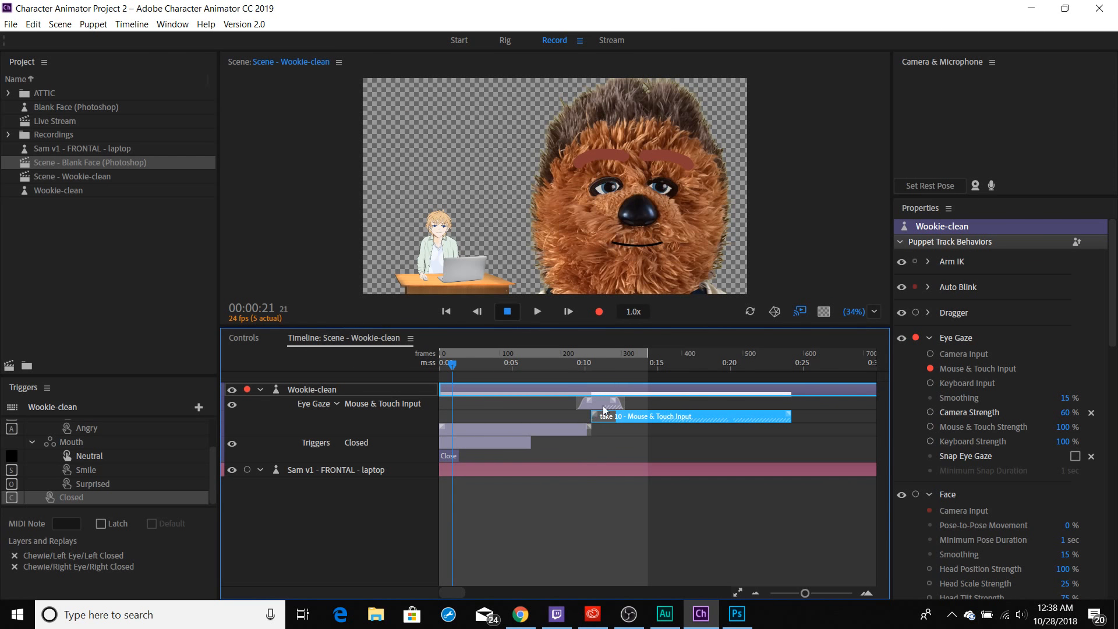
pyautogui.click(605, 403)
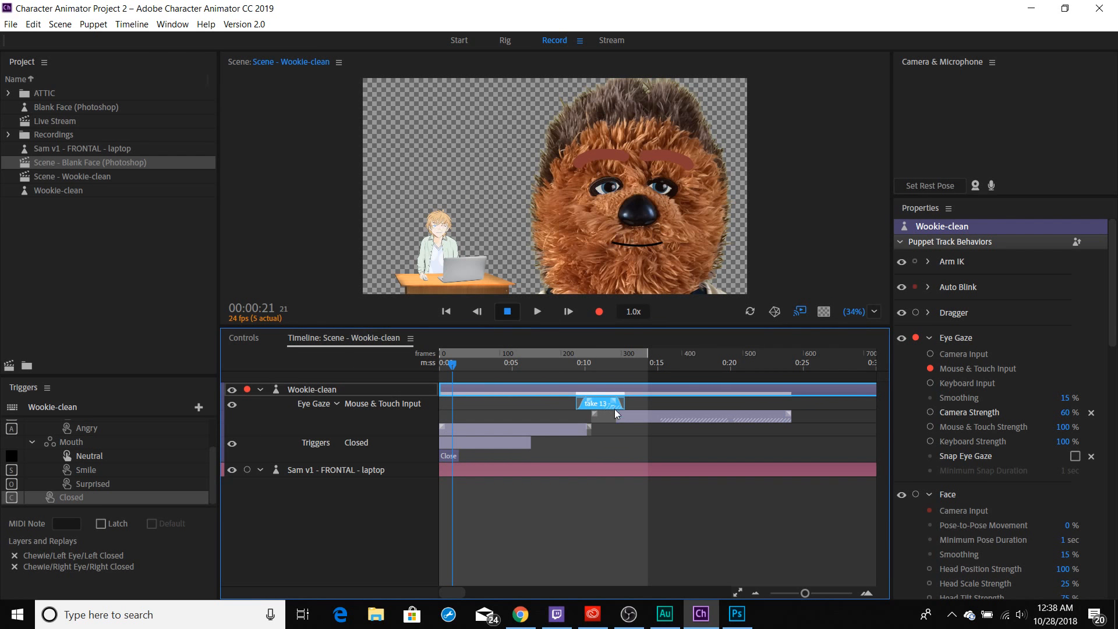
pyautogui.press('Delete')
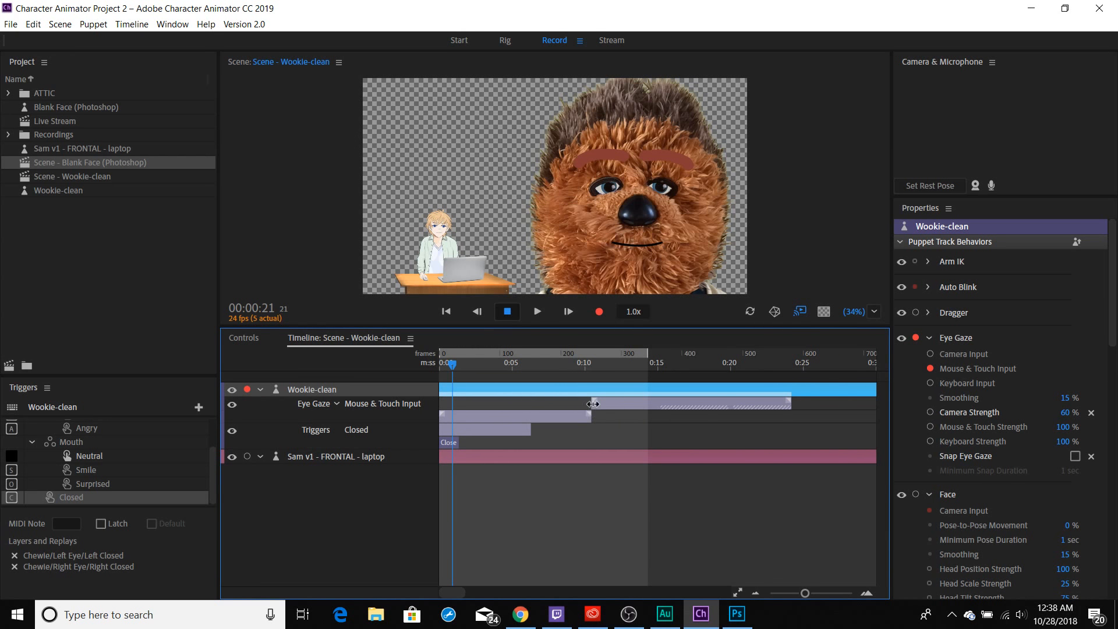
# Overlap the second part of take 10 with the first by spanning it from about 9.7 to 26.5 seconds, and add a blend-in ramp.
pyautogui.moveTo(592, 403); pyautogui.dragTo(580, 404)
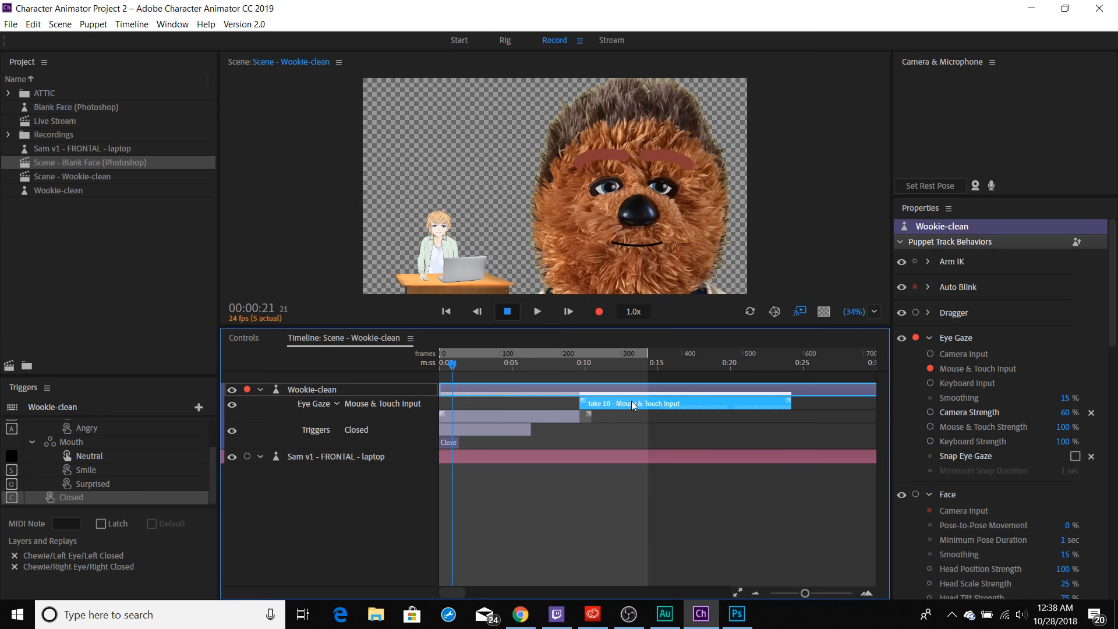
pyautogui.moveTo(631, 400); pyautogui.dragTo(580, 403)
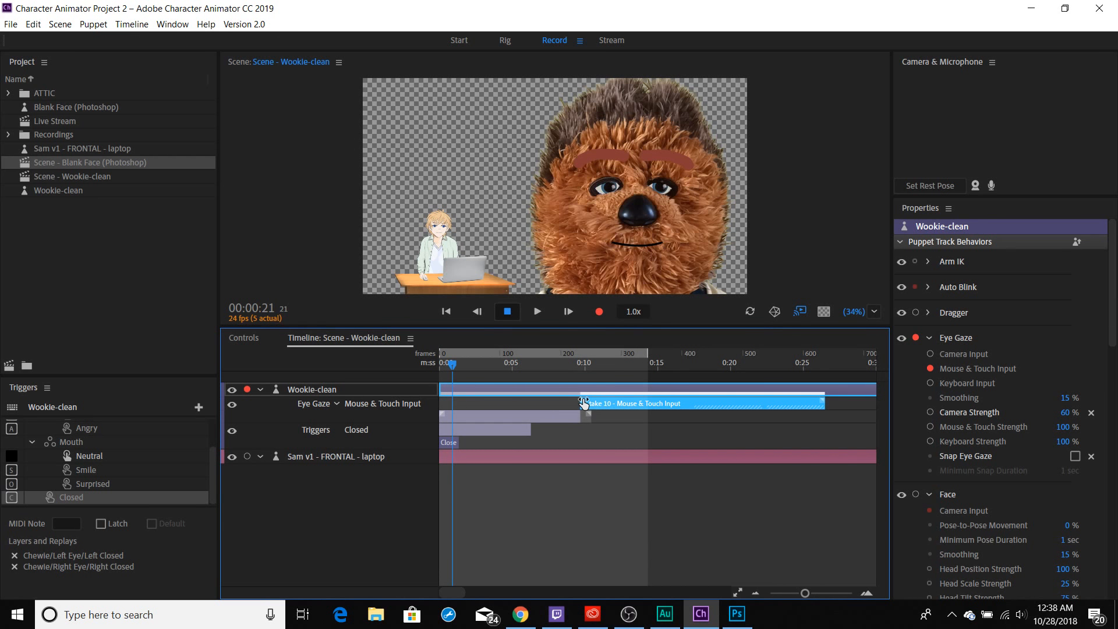
pyautogui.moveTo(583, 401); pyautogui.dragTo(589, 401)
# Play the scene and scrub through the blended overlap of the Eye Gaze takes up to 00:16:14.
pyautogui.press('space')
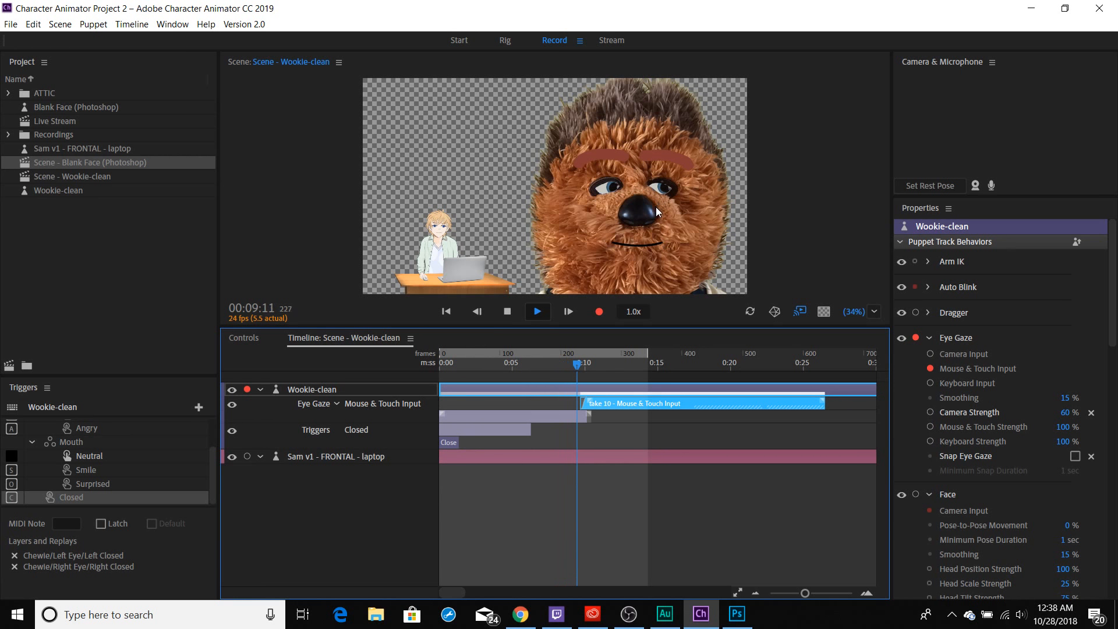
pyautogui.click(584, 368)
pyautogui.moveTo(581, 369); pyautogui.dragTo(617, 374)
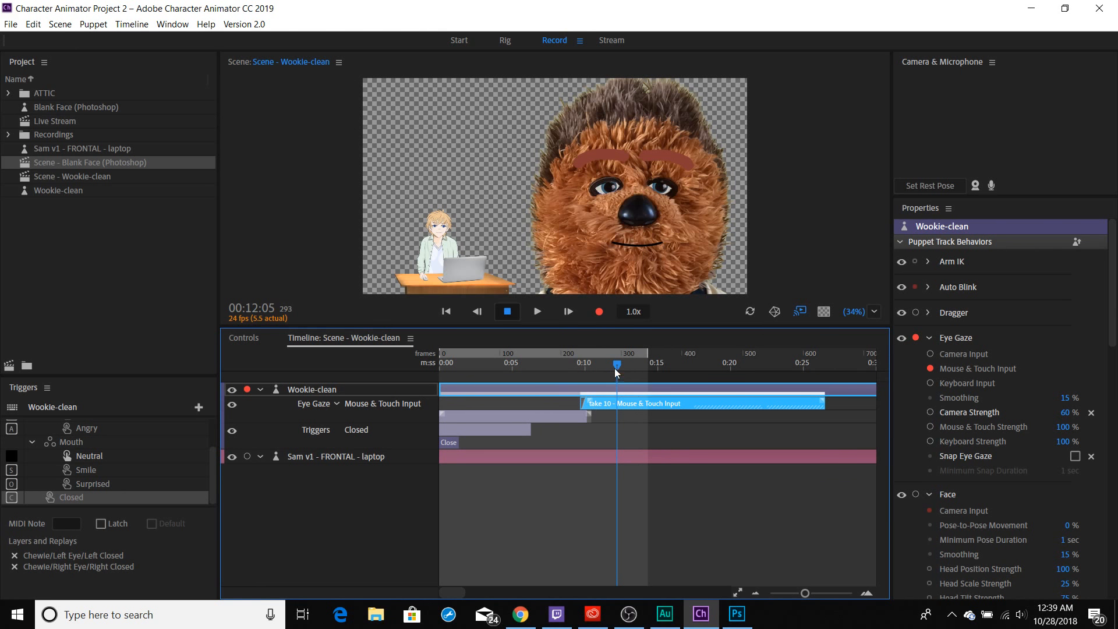
pyautogui.moveTo(615, 370); pyautogui.dragTo(690, 371)
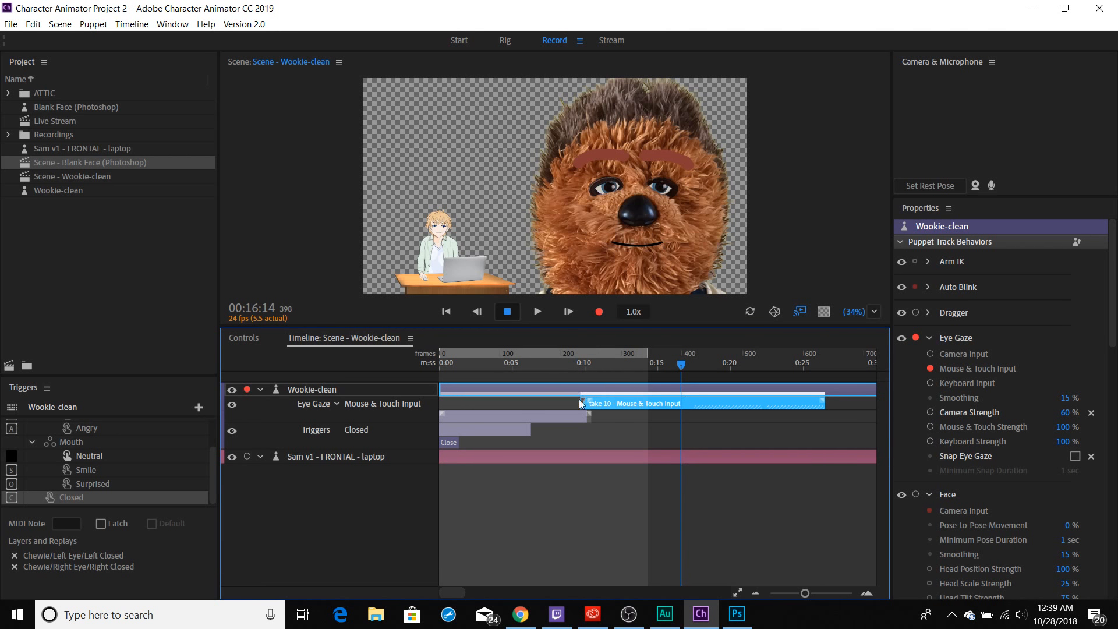
# Duplicate the blended Eye Gaze take and move the copy to start at about 14.7 seconds.
pyautogui.click(41, 26)
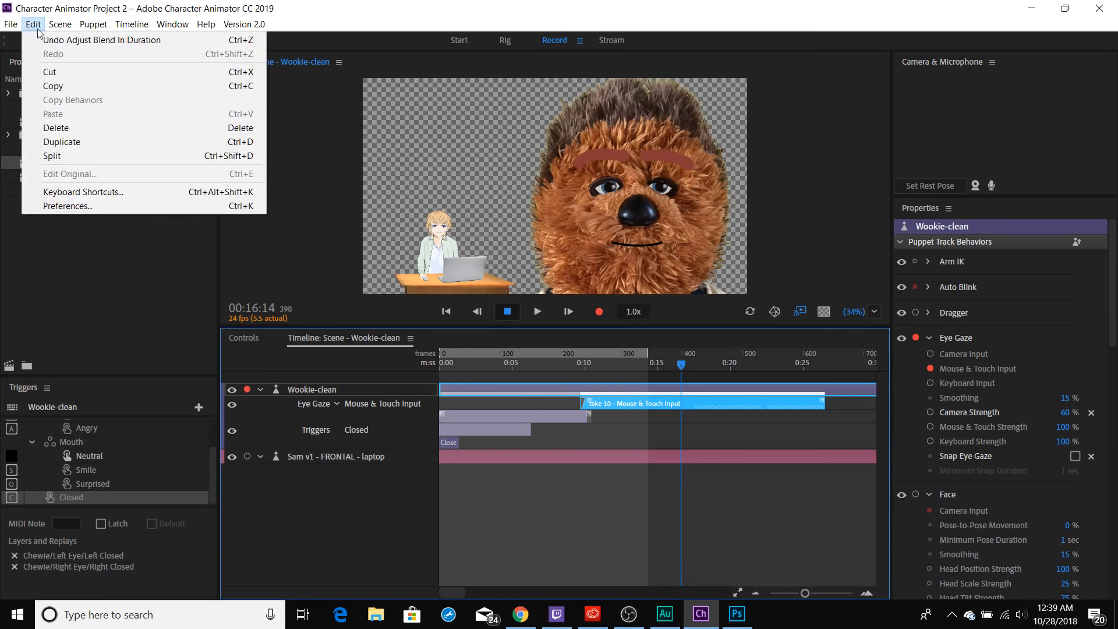
pyautogui.click(84, 138)
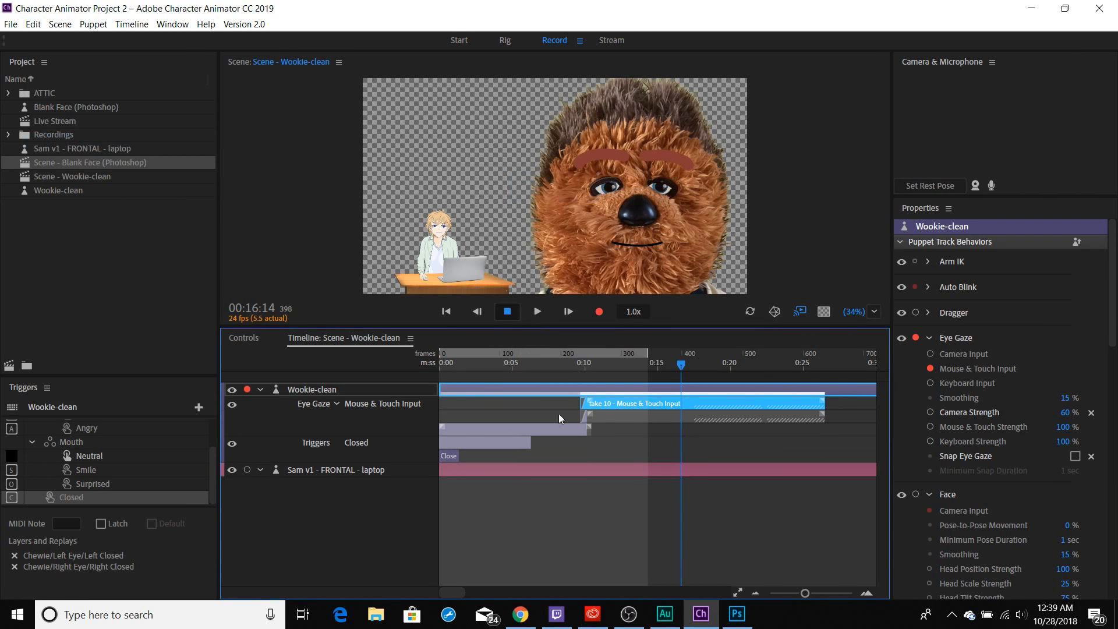
pyautogui.moveTo(616, 418); pyautogui.dragTo(687, 415)
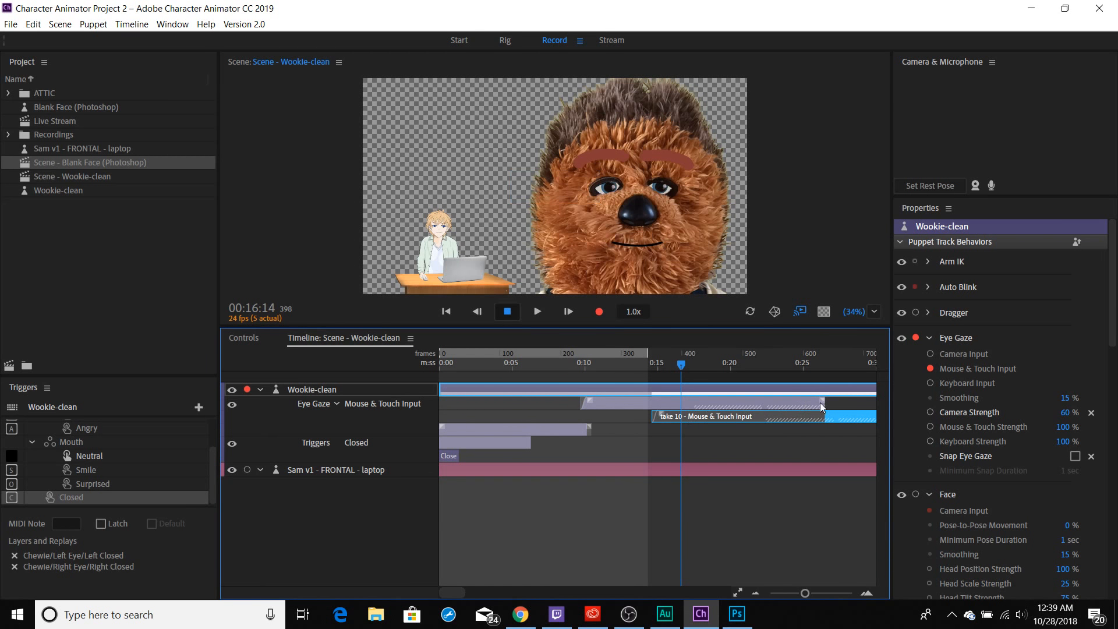
# Trim the original blended take to end at about 15.4 seconds, add a blend-out, and lengthen its blend-in slightly after scrubbing to 00:21:10.
pyautogui.moveTo(826, 403); pyautogui.dragTo(659, 401)
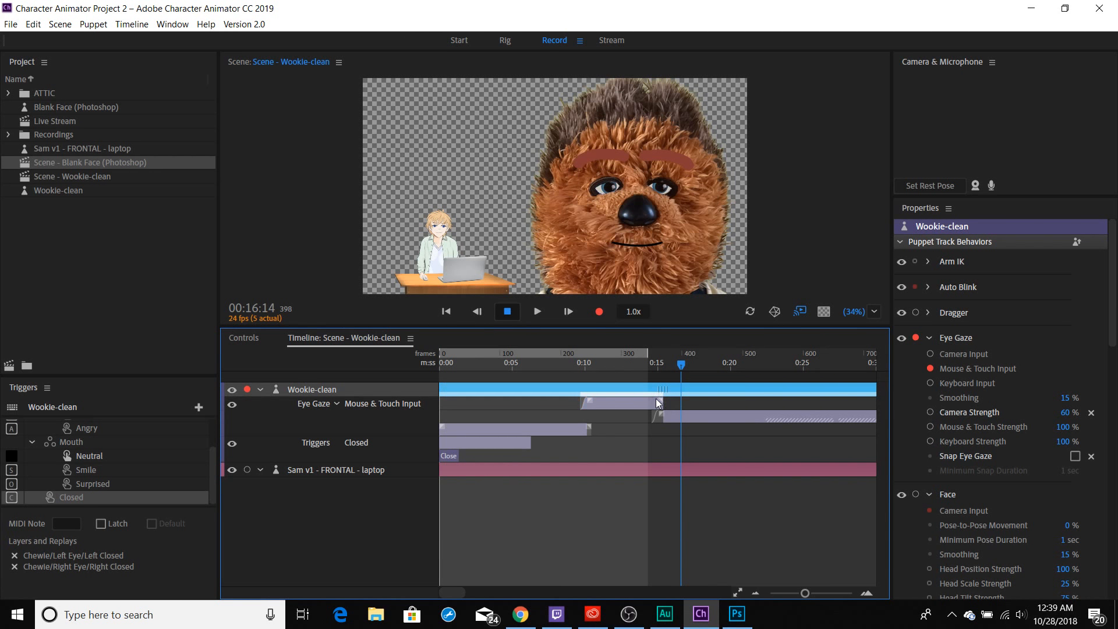
pyautogui.click(655, 402)
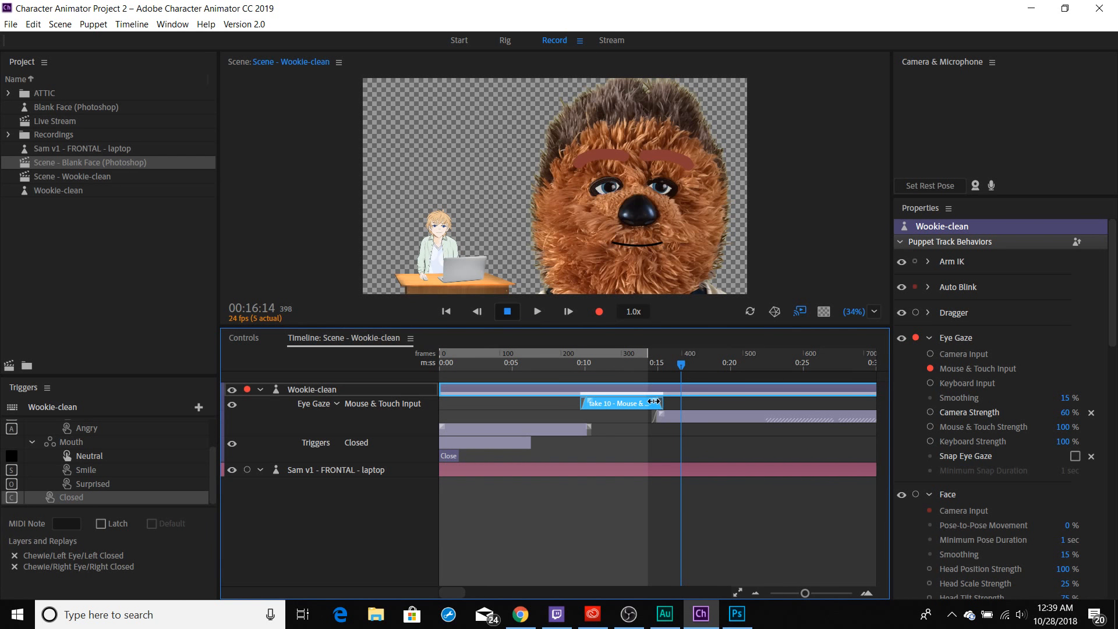
pyautogui.click(572, 370)
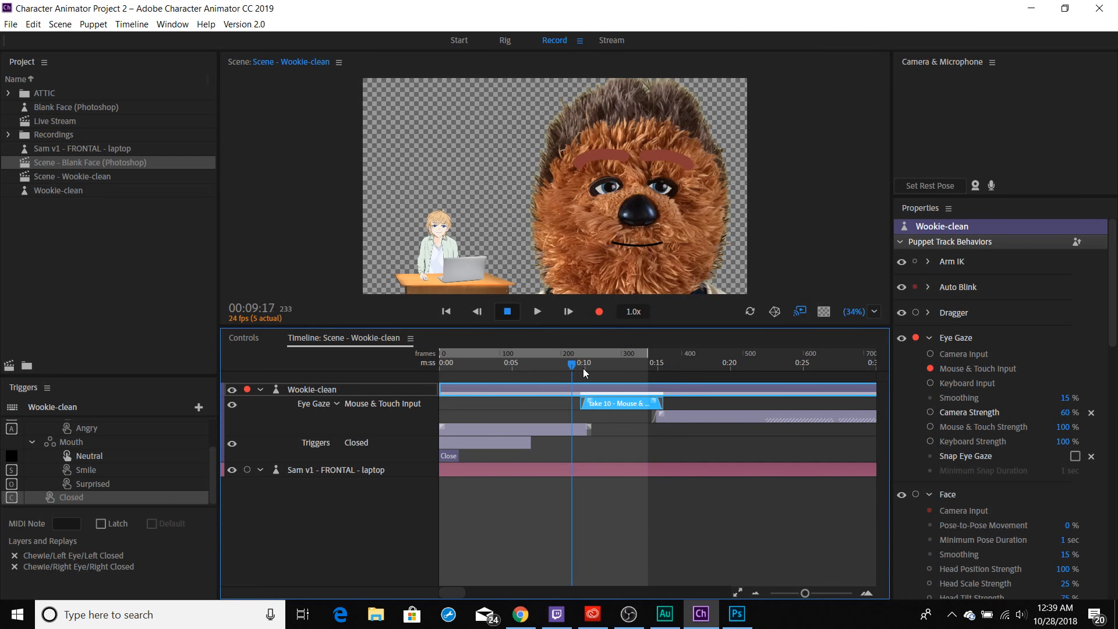
pyautogui.moveTo(583, 369); pyautogui.dragTo(750, 361)
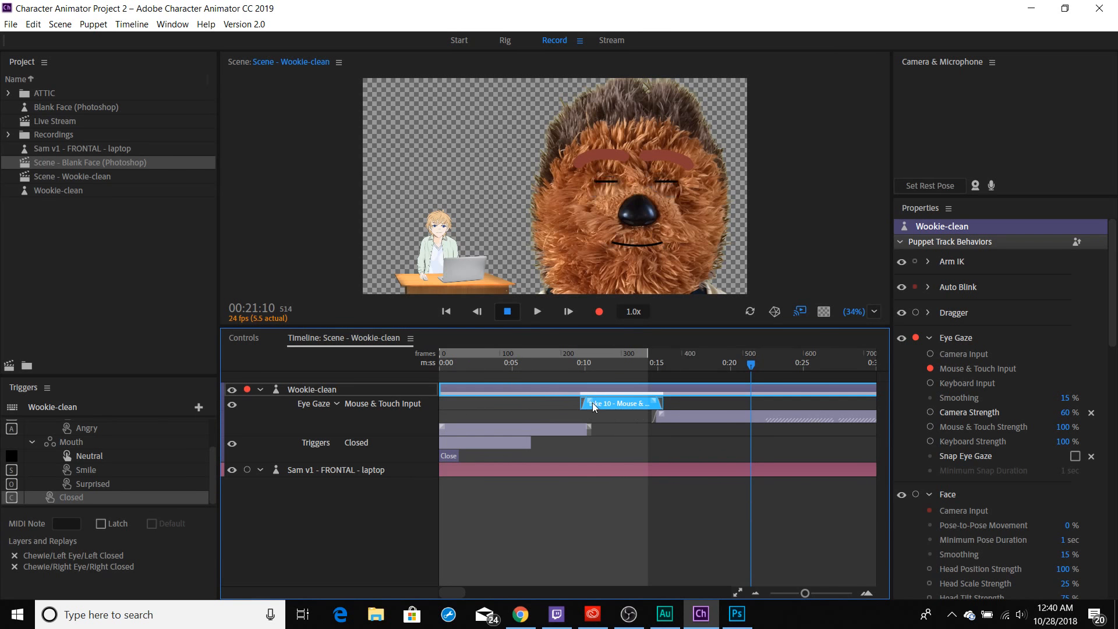
pyautogui.moveTo(589, 403); pyautogui.dragTo(594, 403)
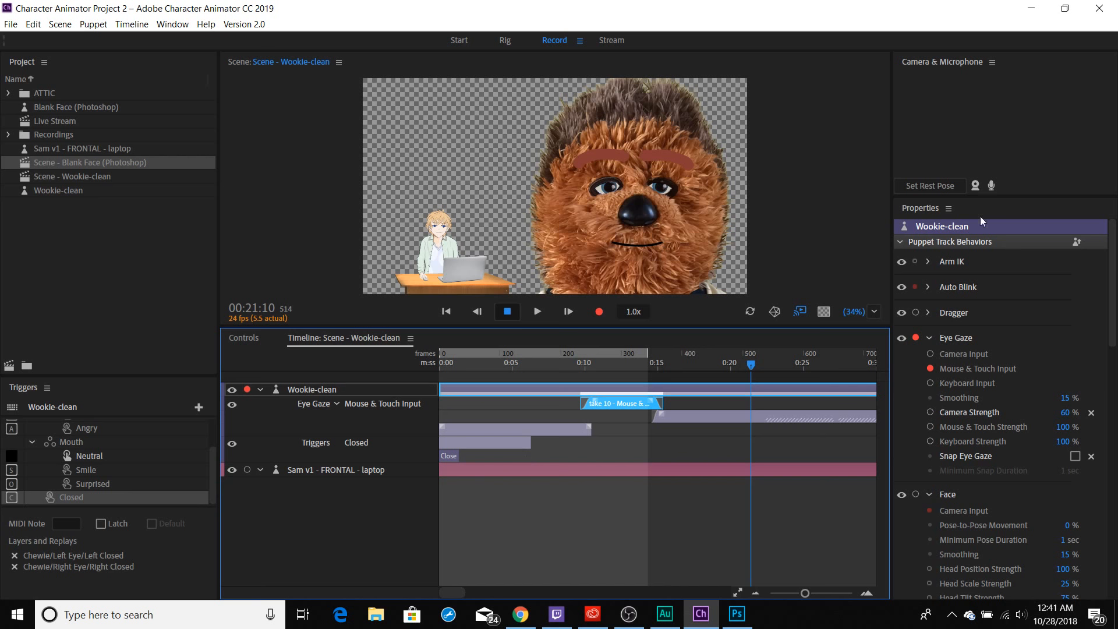
# Turn on the camera and microphone inputs.
pyautogui.click(976, 184)
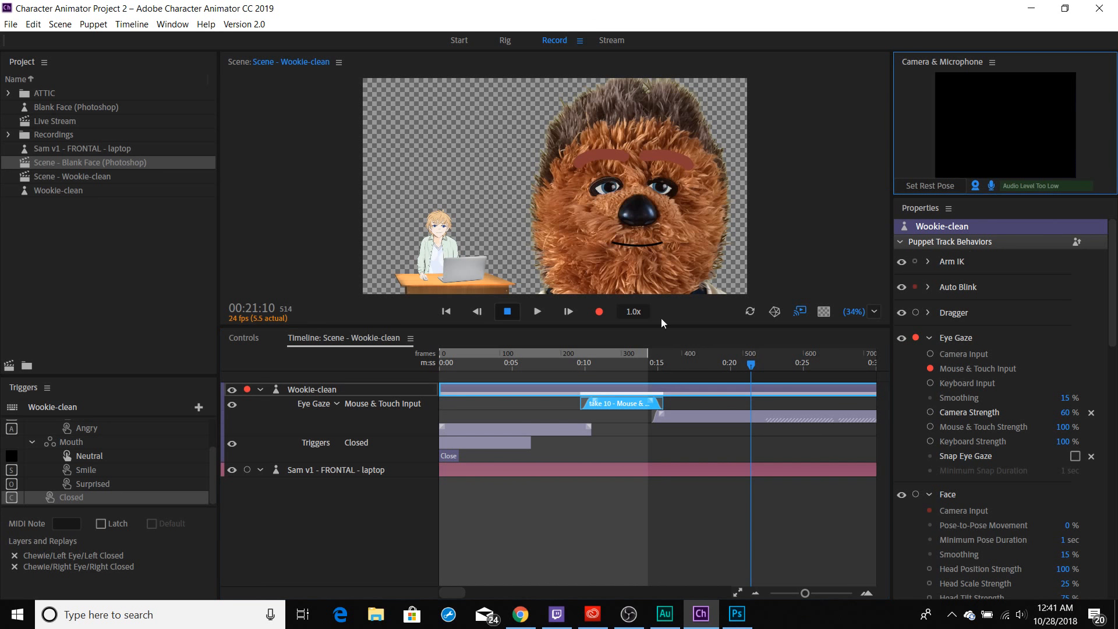